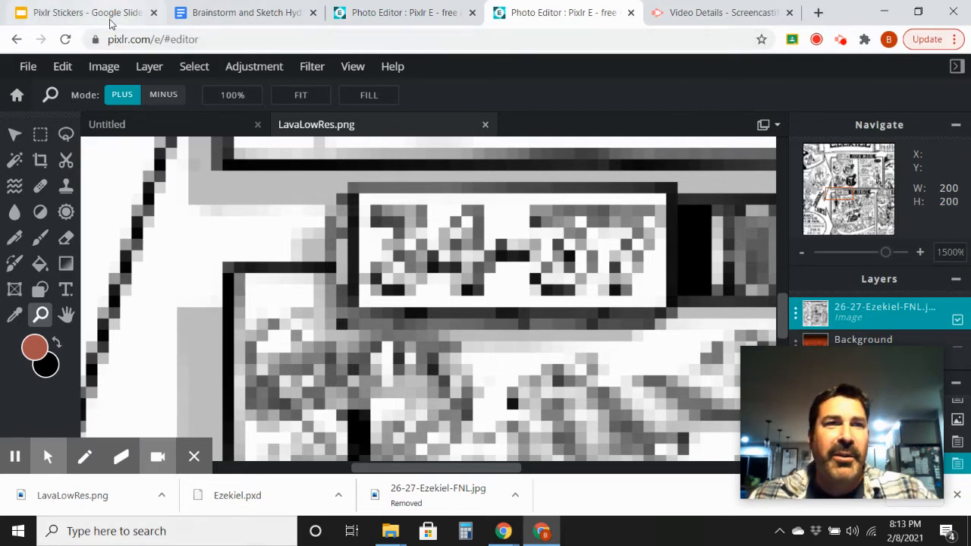
Step: Review the Pixlr Stickers presentation slides on print resolution, paper size and document setup
click(113, 19)
click(460, 295)
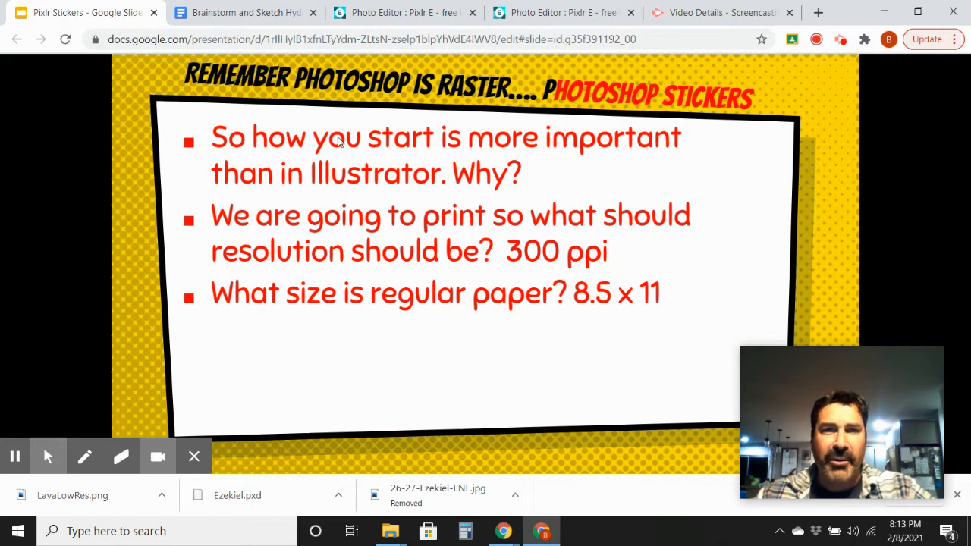
click(410, 328)
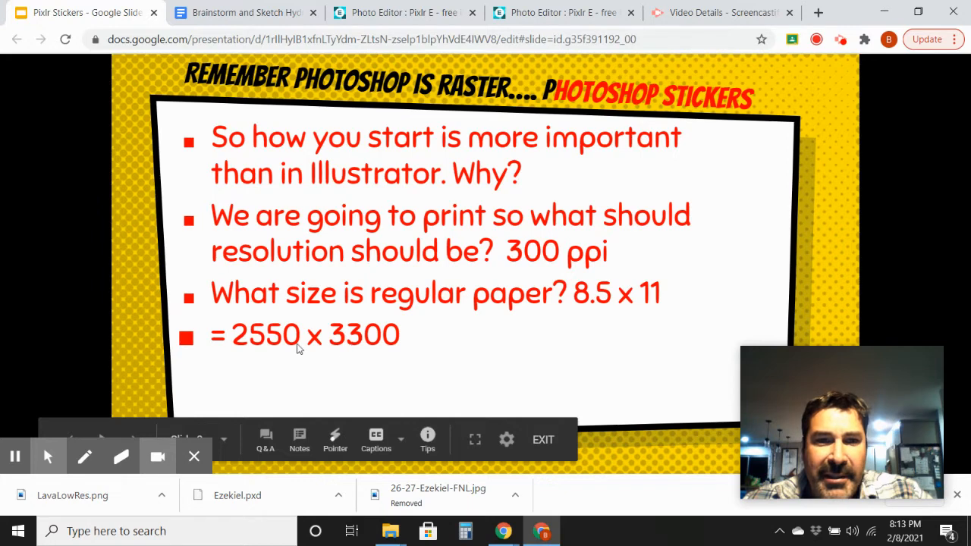
click(332, 350)
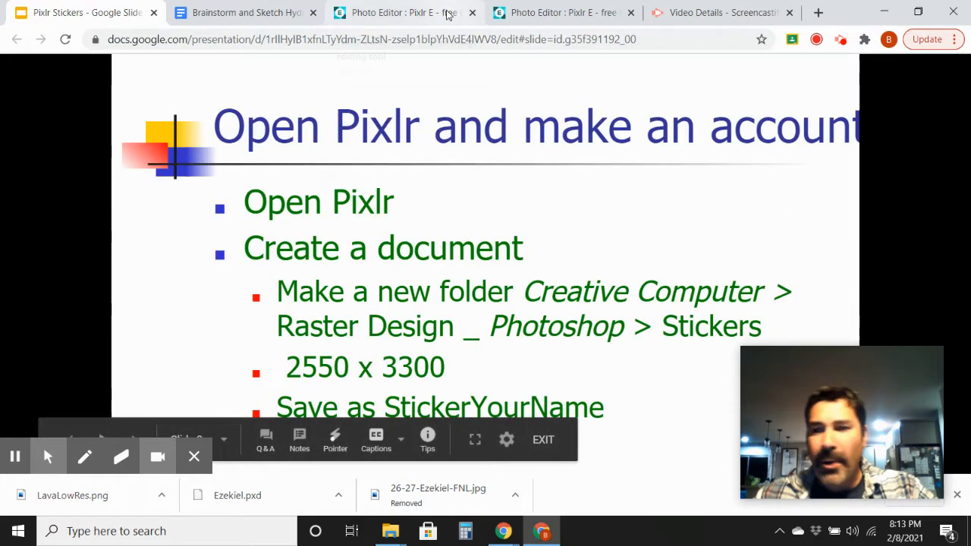
Step: Switch to Pixlr E and create a new document 2550 px wide and 3300 px high without a background
click(531, 15)
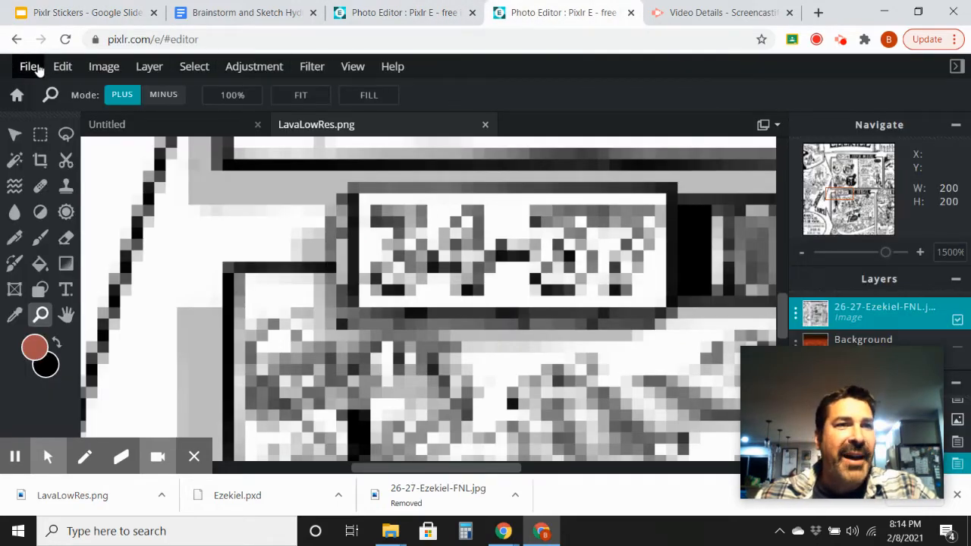
click(18, 97)
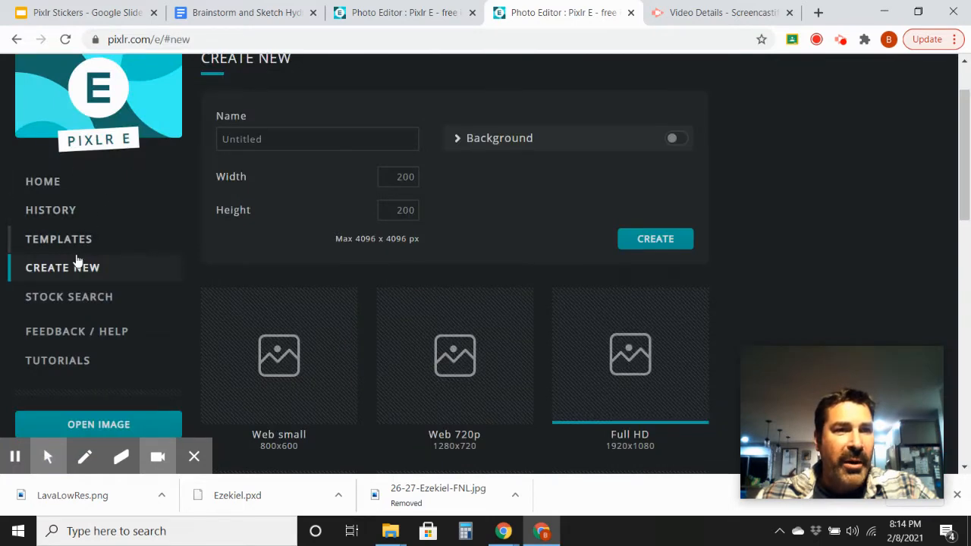
click(404, 177)
text(2550)
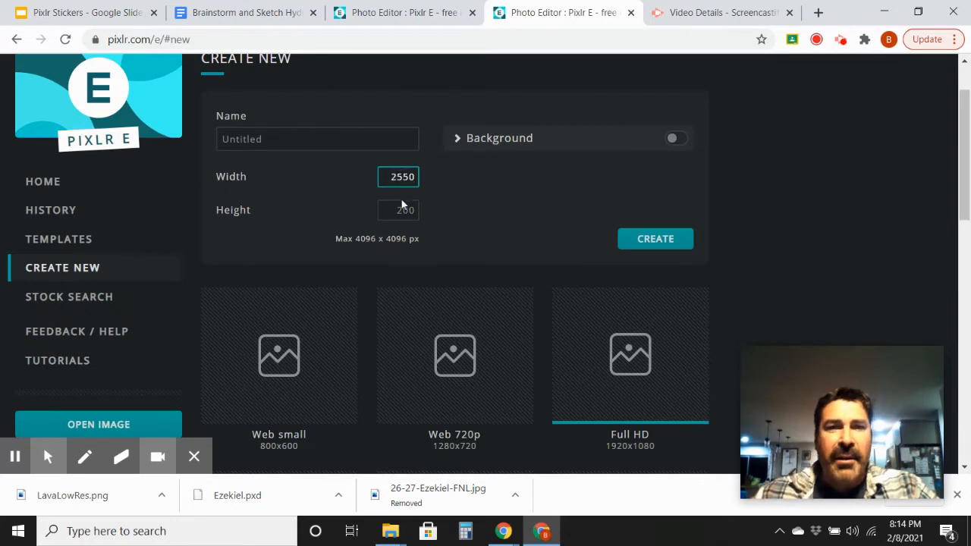
click(402, 209)
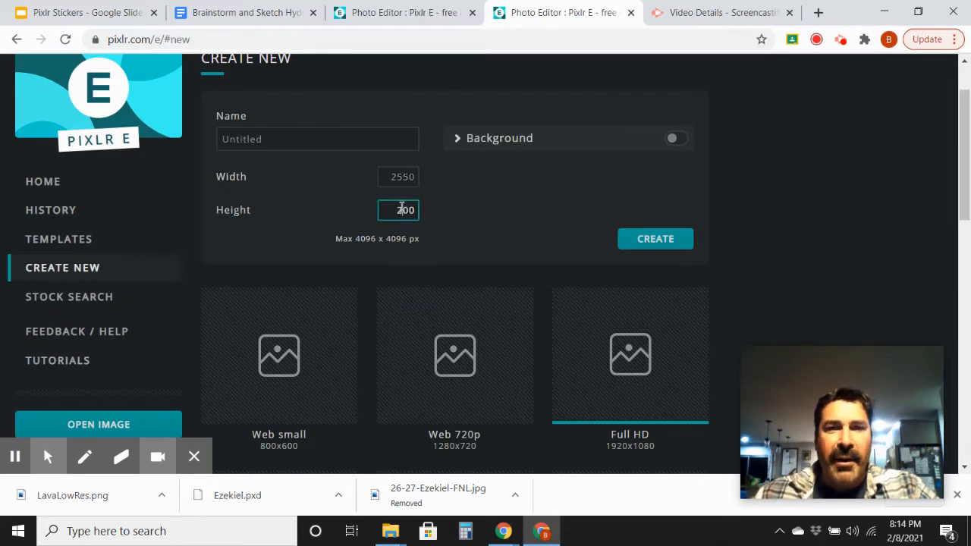
text(33)
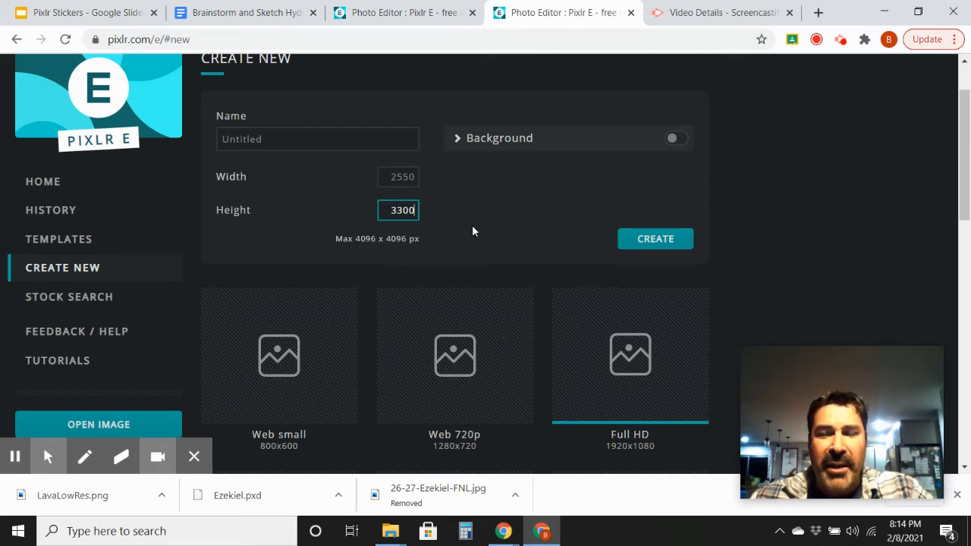
click(647, 246)
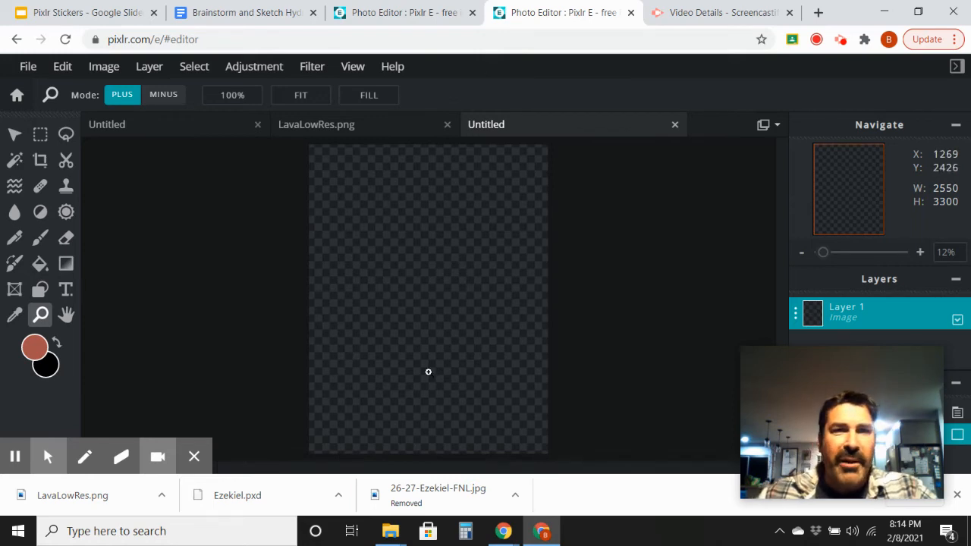
Step: Create another 2550 x 3300 px document with the background turned on and set to white
click(17, 94)
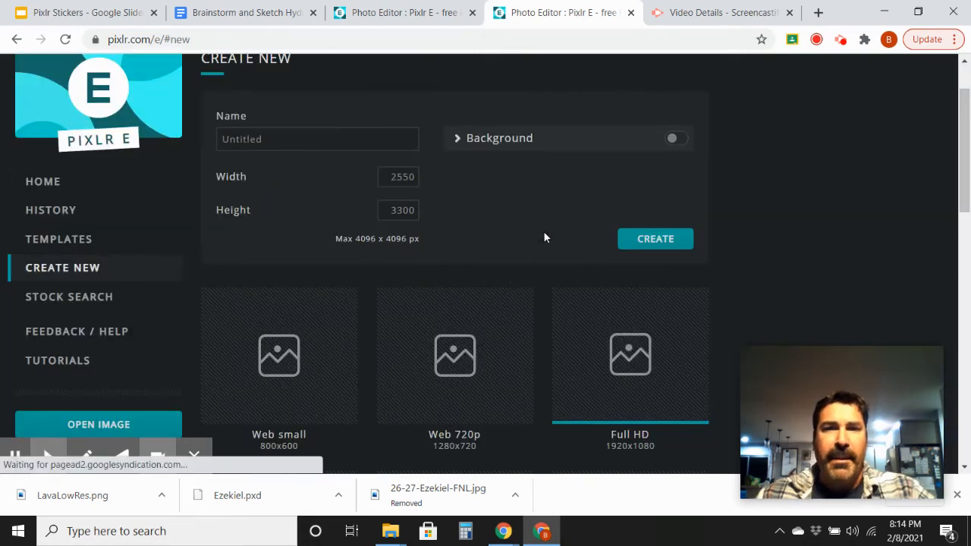
click(672, 138)
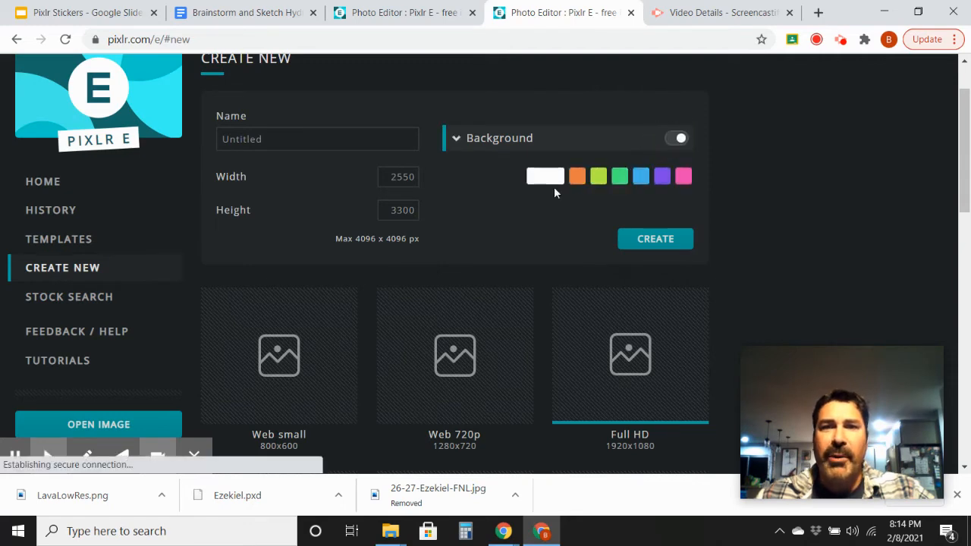
click(552, 182)
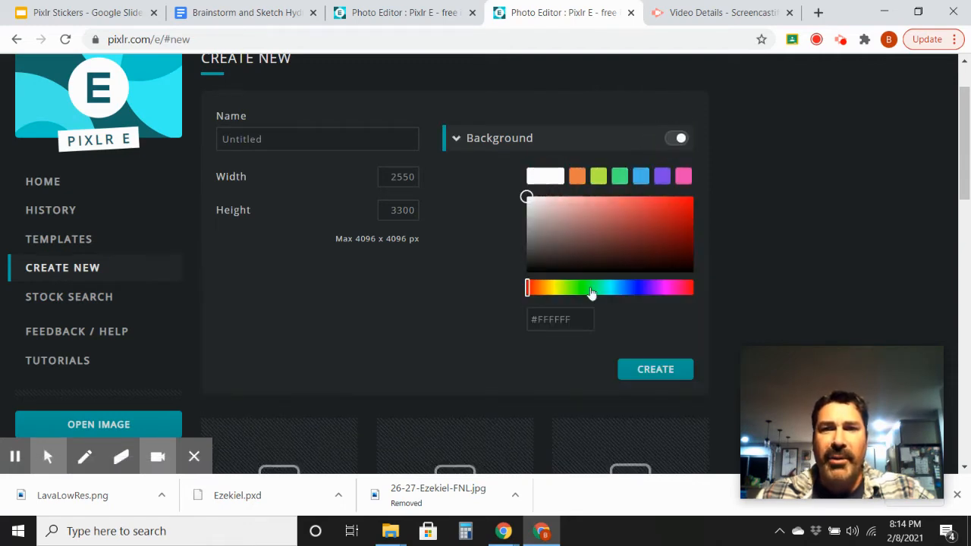
click(646, 369)
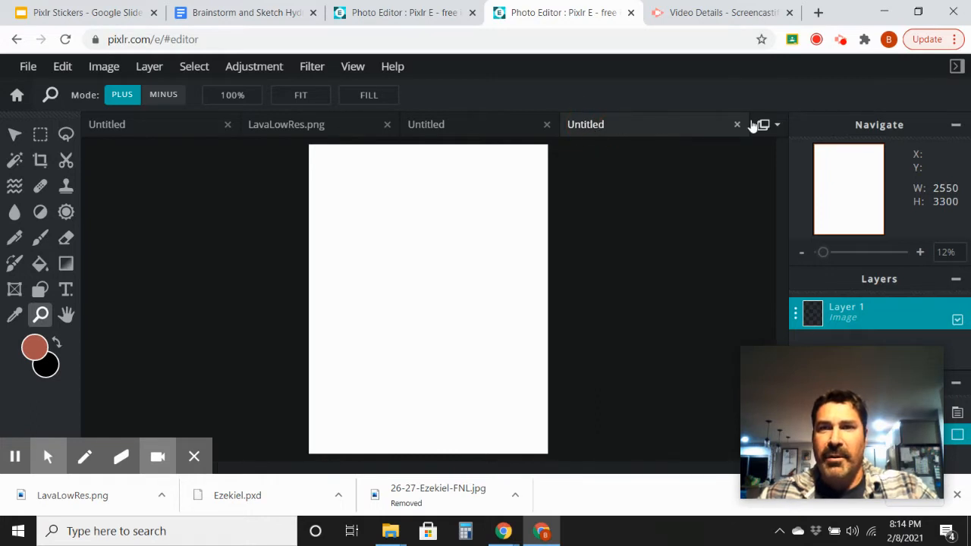
click(840, 39)
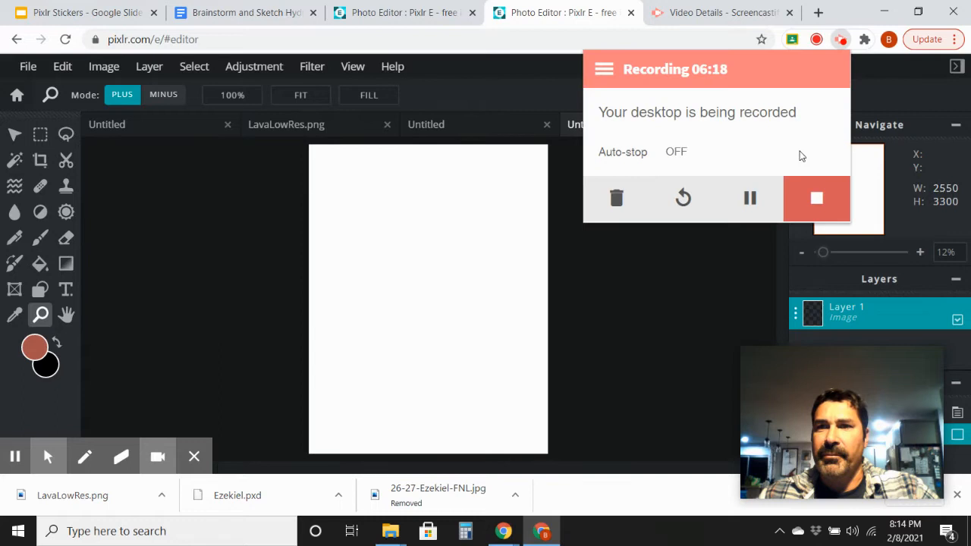
click(749, 199)
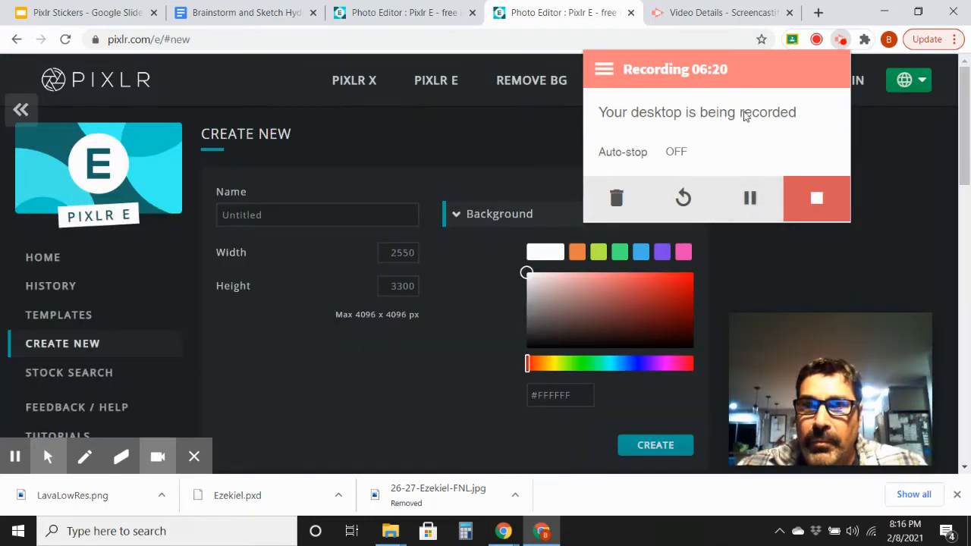
click(916, 237)
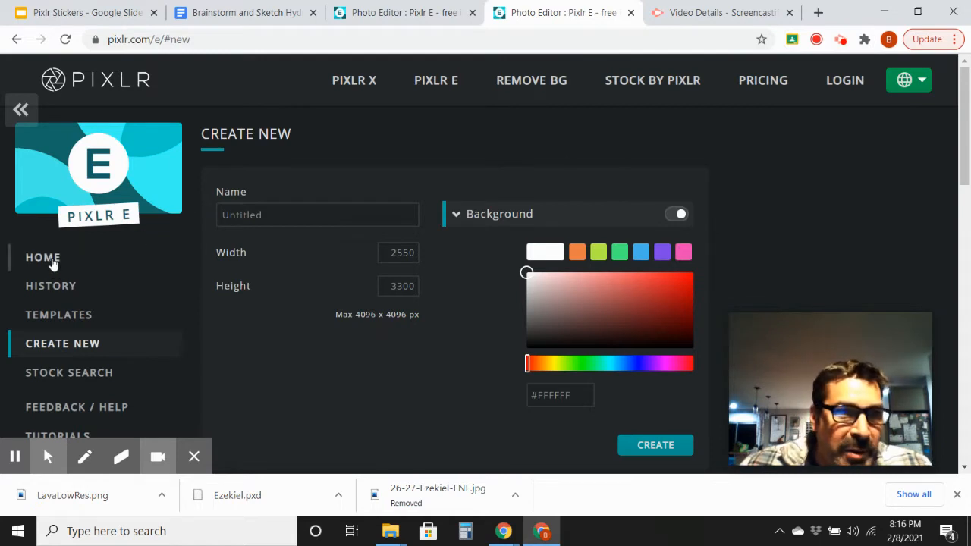
Step: Name the new white 2550 x 3300 px document "Sticker" followed by the author's full name, and create it
click(283, 214)
drag(284, 215, 220, 216)
text(Br)
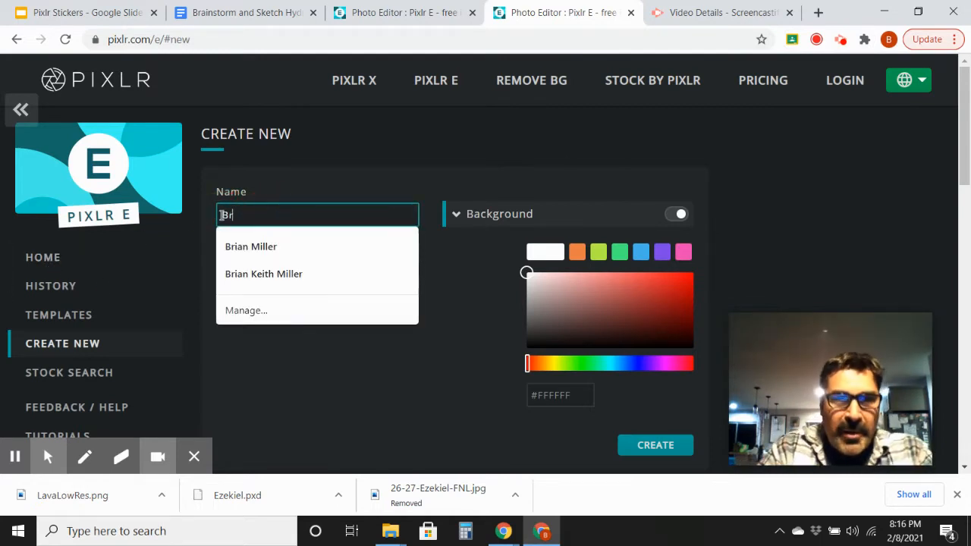
key(BackSpace)
key(BackSpace)
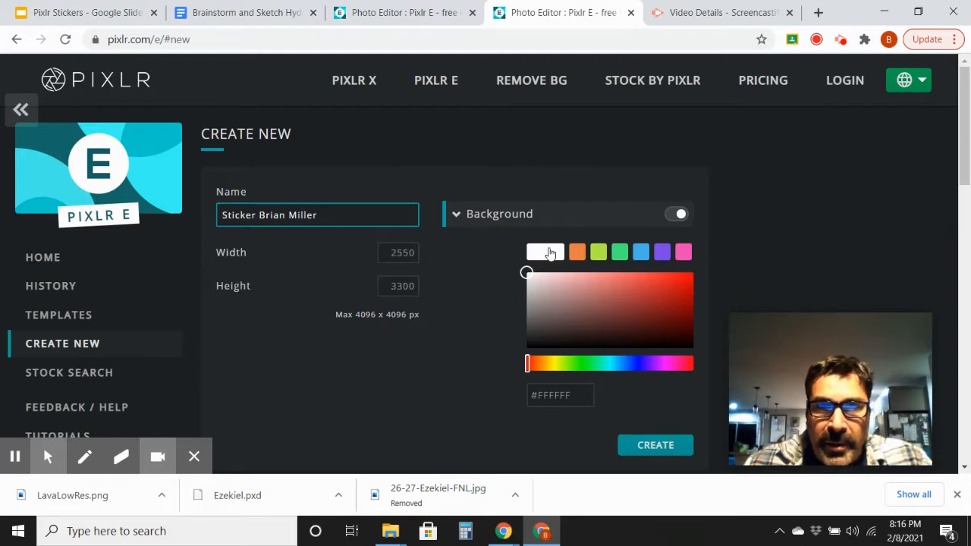
click(643, 448)
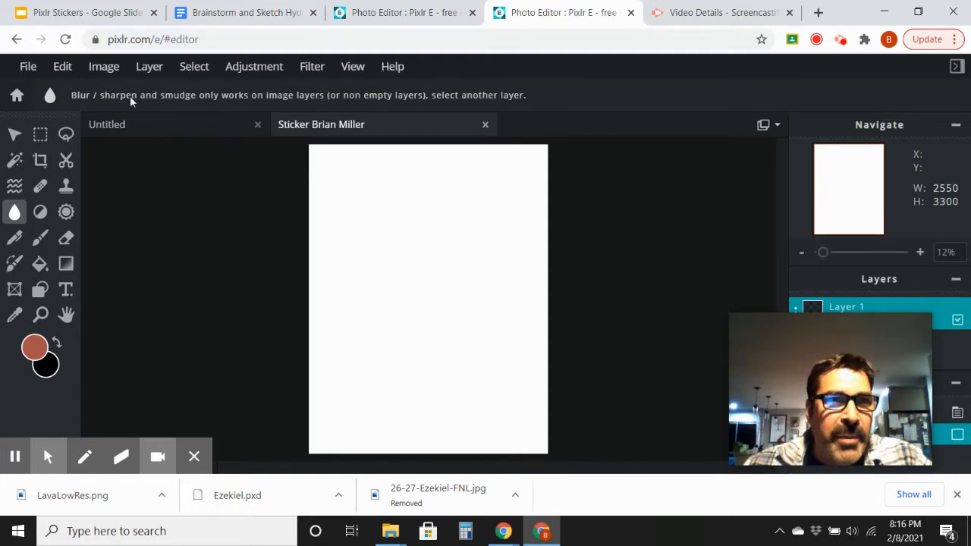
Step: Add the image zeke2.jpeg from the assets folder as a new layer
click(156, 76)
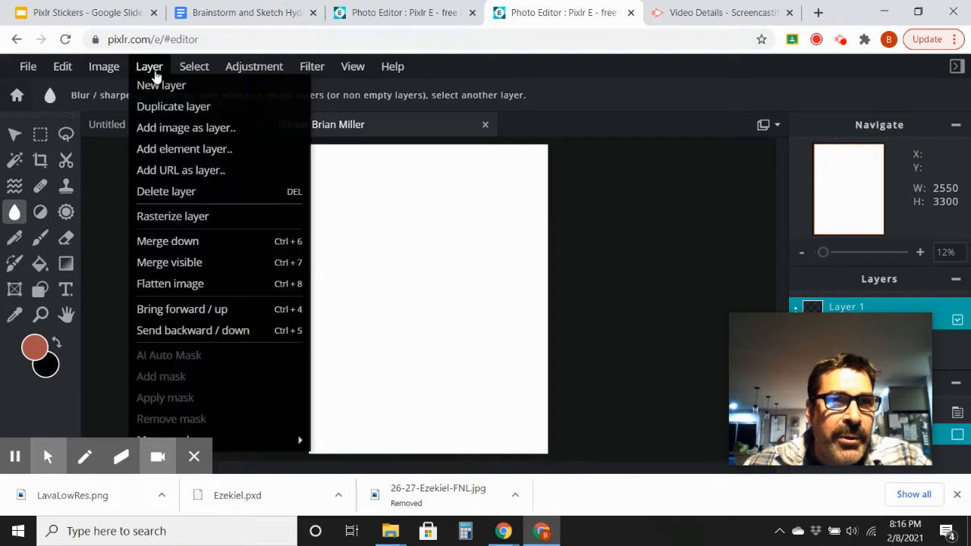
click(181, 130)
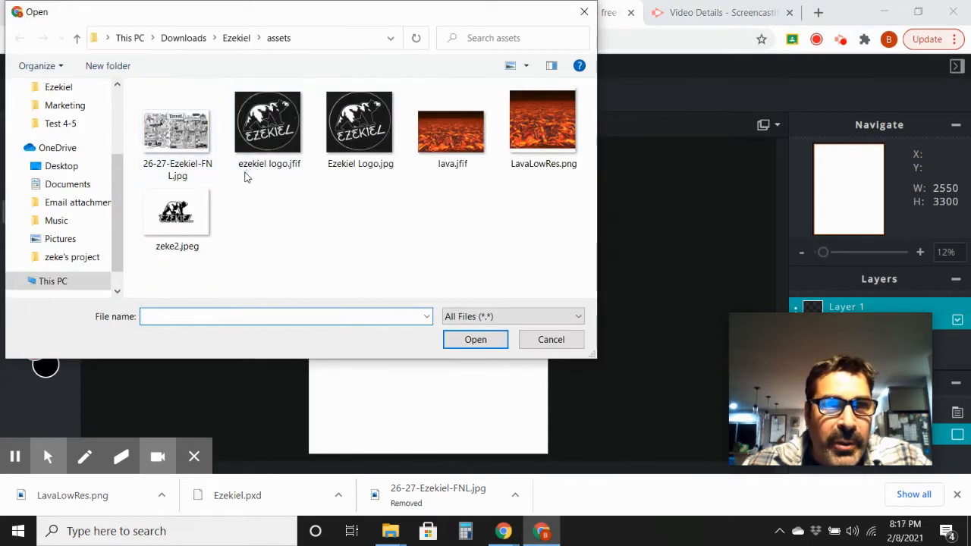
click(190, 216)
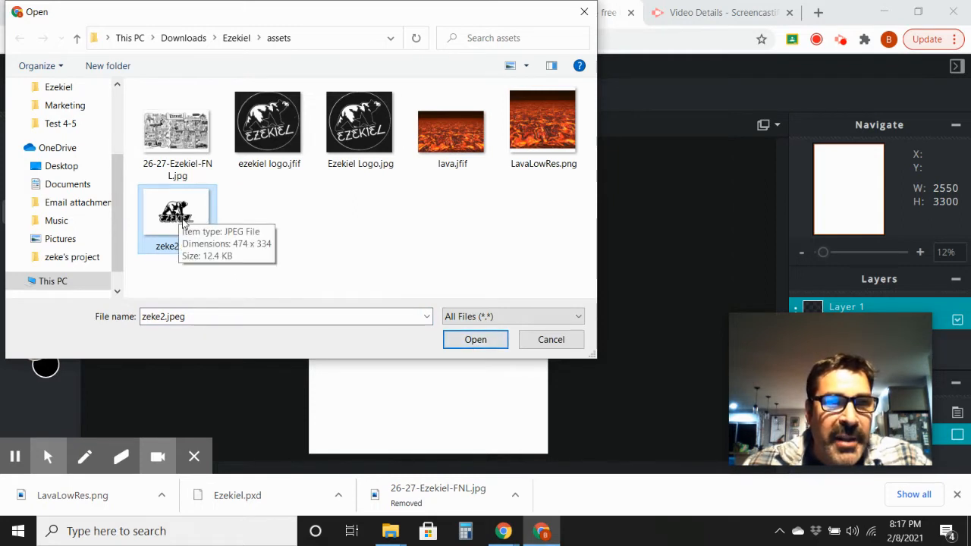
click(470, 340)
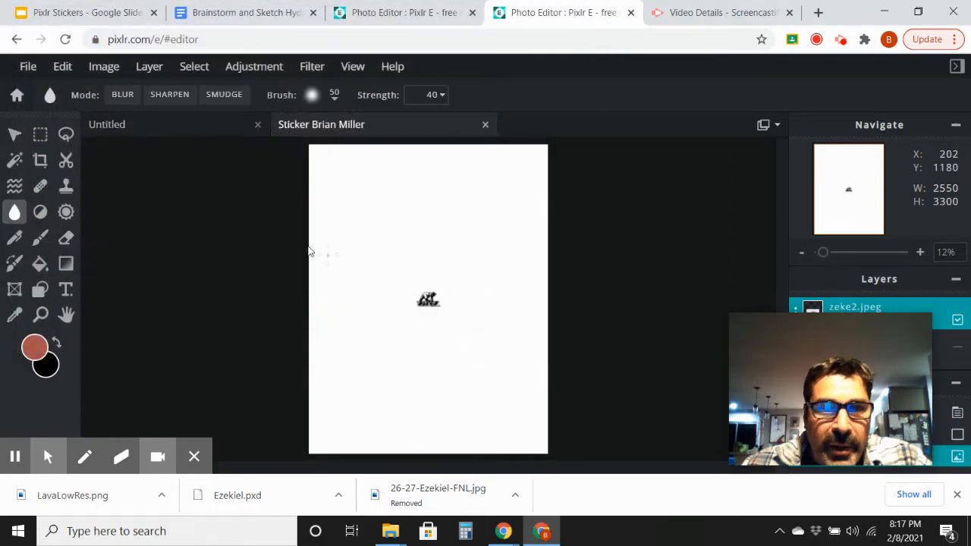
Step: Move the Ezekiel bear logo to the page's upper left area and enlarge it proportionally to about 2027 x 1429 px
click(15, 135)
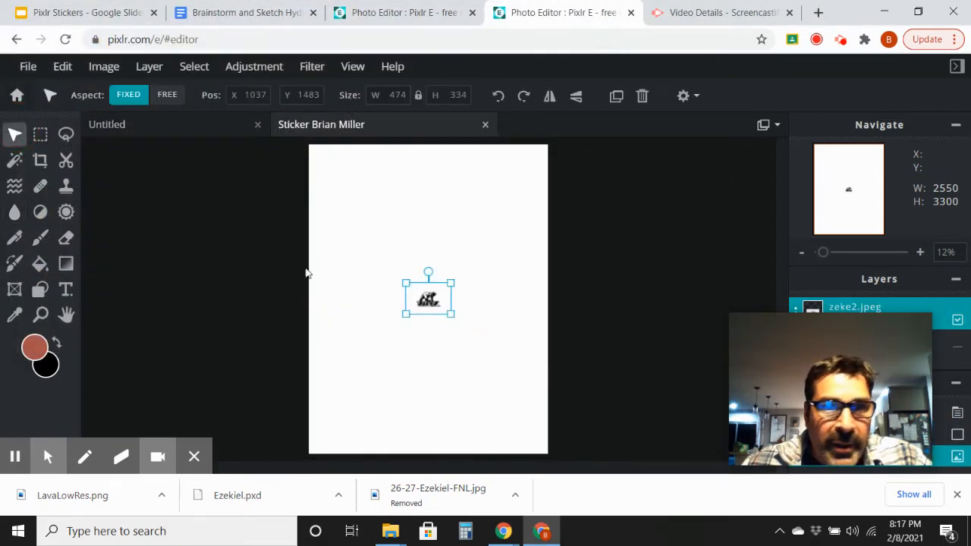
click(429, 299)
drag(428, 299, 381, 199)
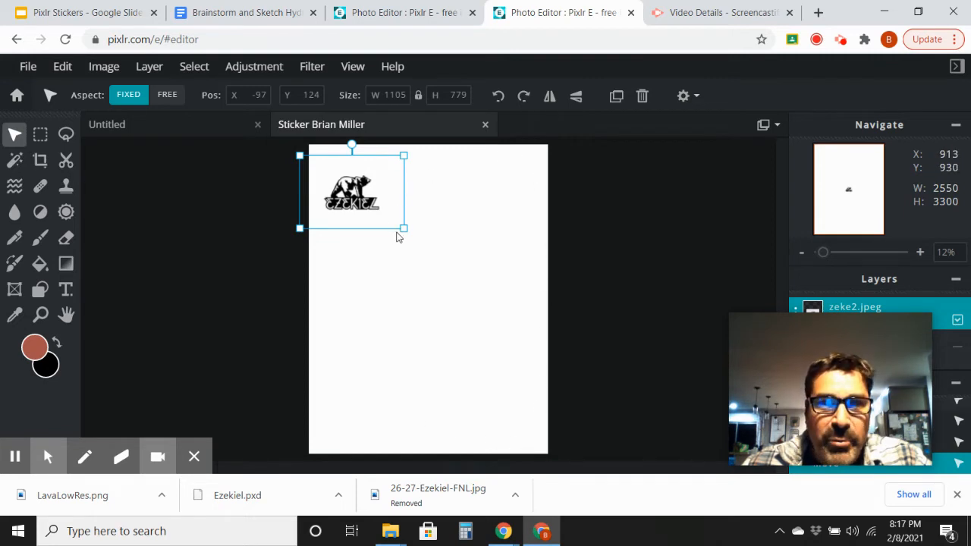
drag(403, 229, 468, 277)
drag(440, 244, 434, 238)
drag(466, 268, 447, 253)
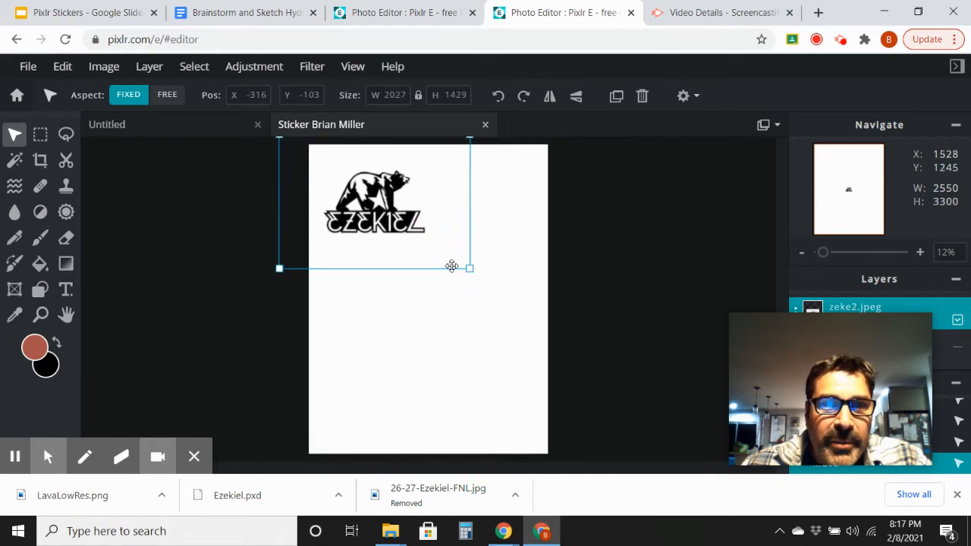
Step: Examine the enlarged bear logo and its lettering up close for edge quality, finishing with a wider view of the page
click(40, 314)
click(381, 216)
scroll(322, 207, up, 4)
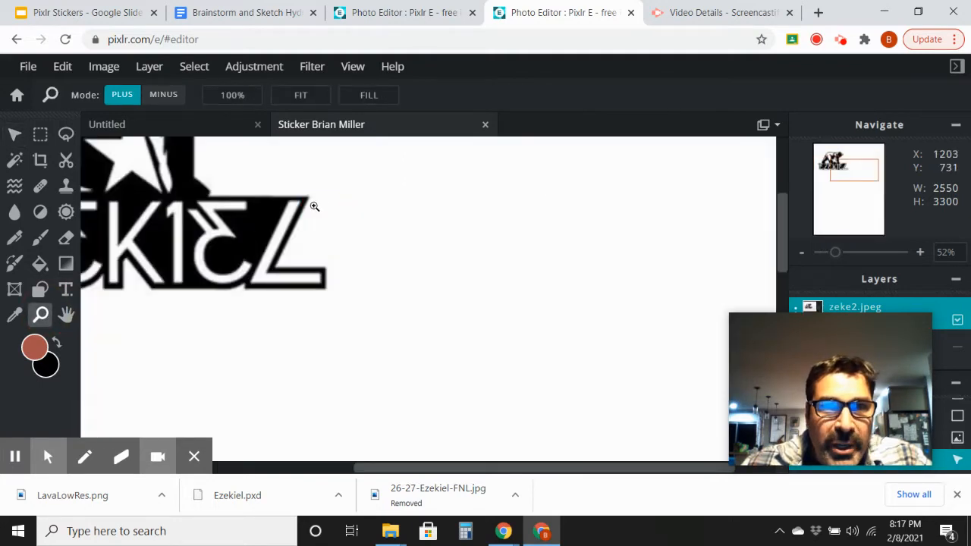
scroll(290, 220, down, 3)
scroll(289, 225, down, 4)
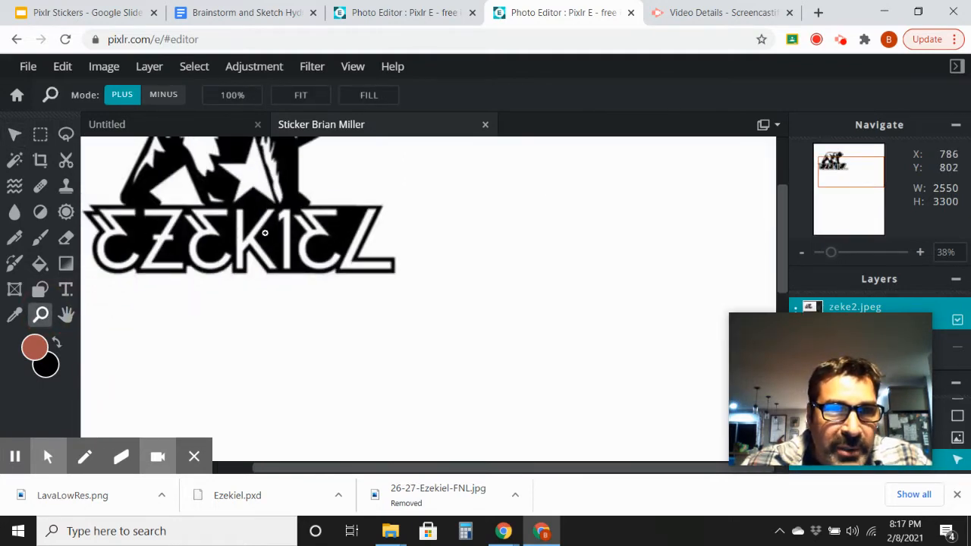
scroll(295, 198, up, 3)
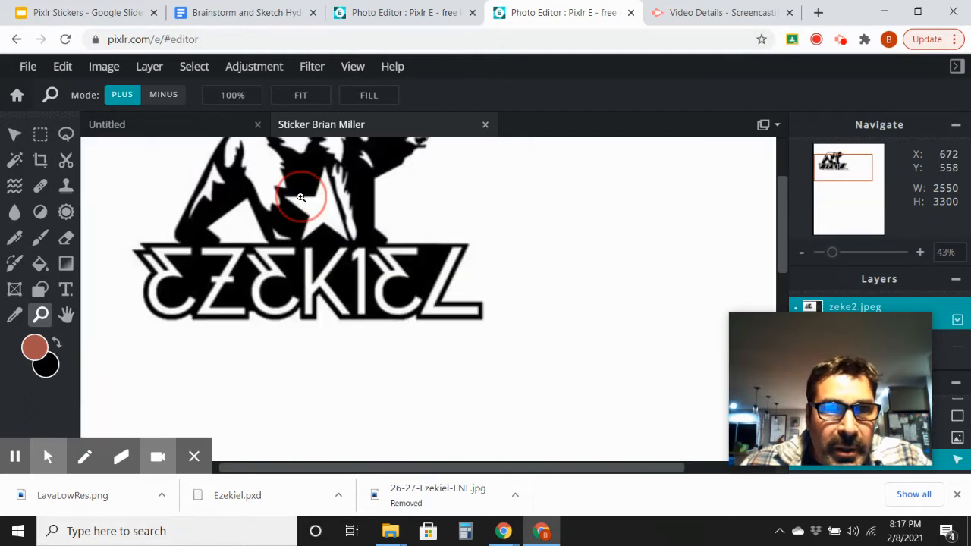
scroll(299, 193, up, 3)
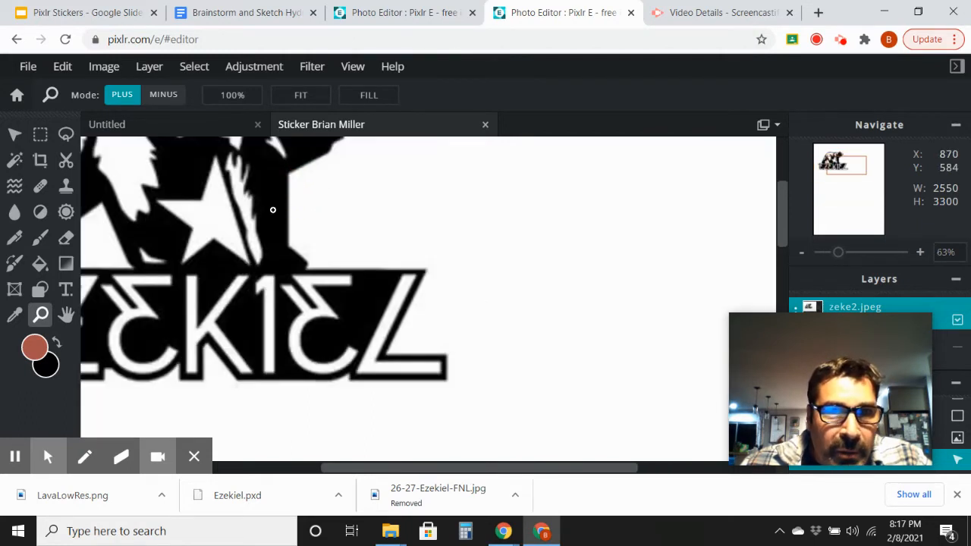
click(66, 314)
drag(192, 315, 370, 387)
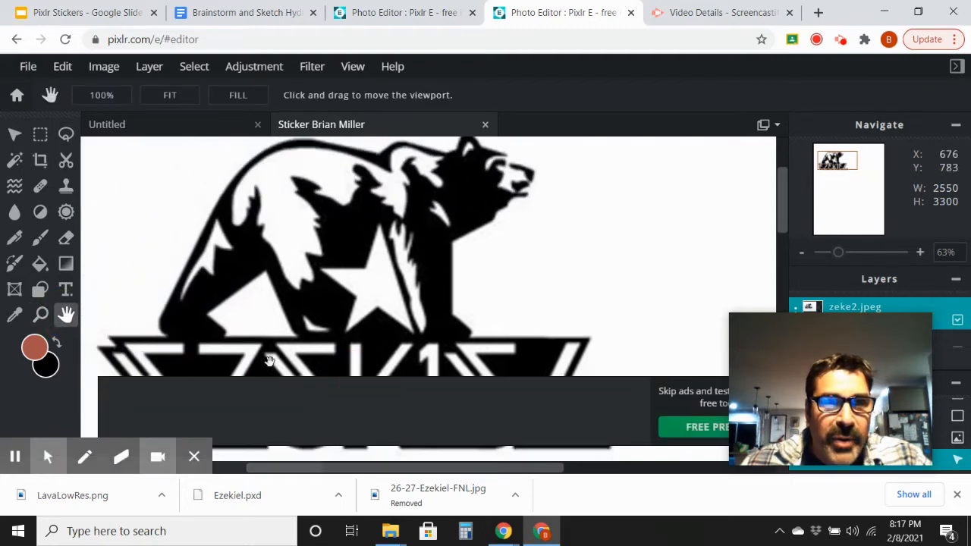
click(41, 315)
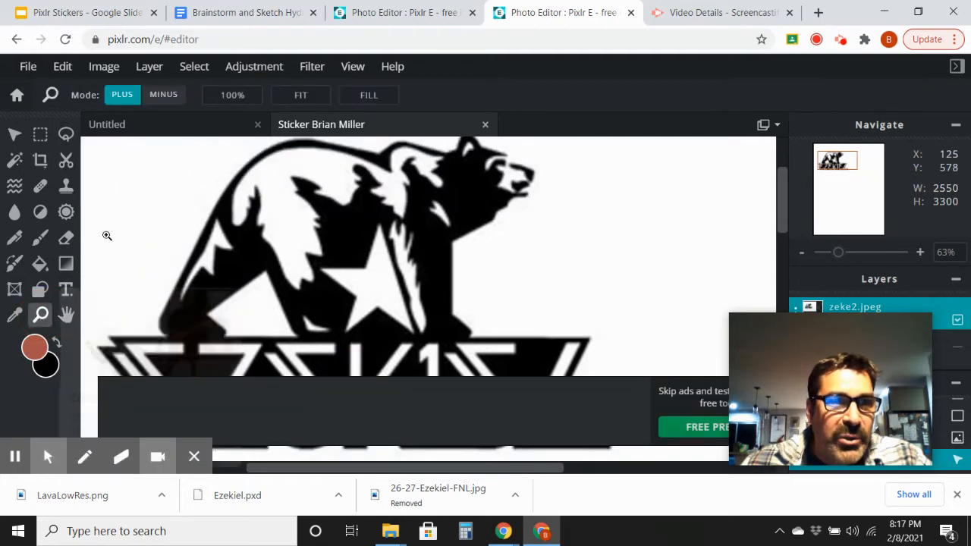
click(163, 95)
click(325, 239)
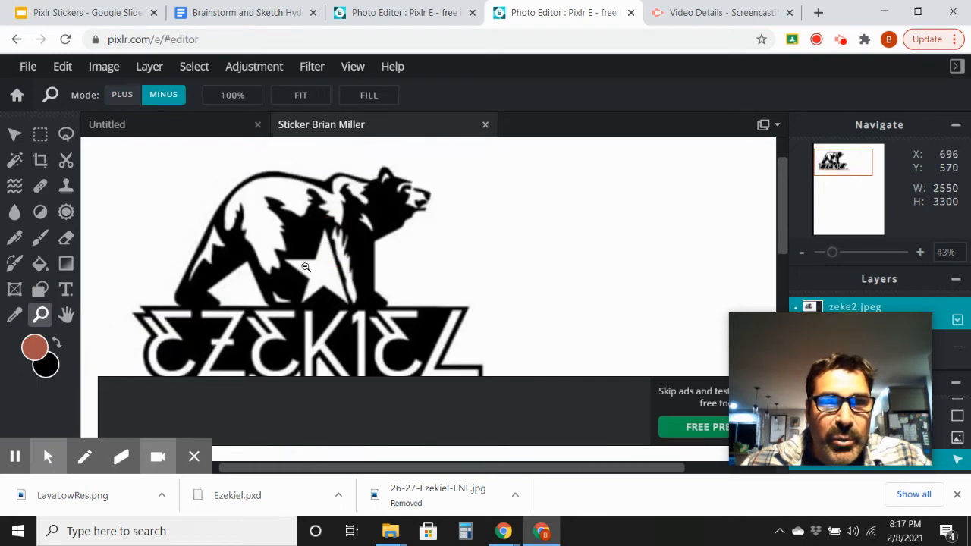
click(308, 271)
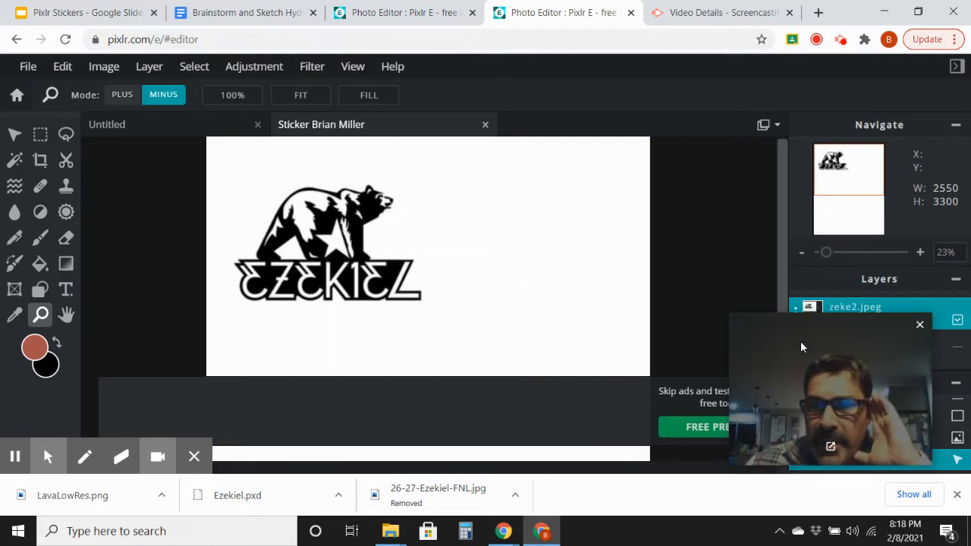
drag(800, 340, 762, 389)
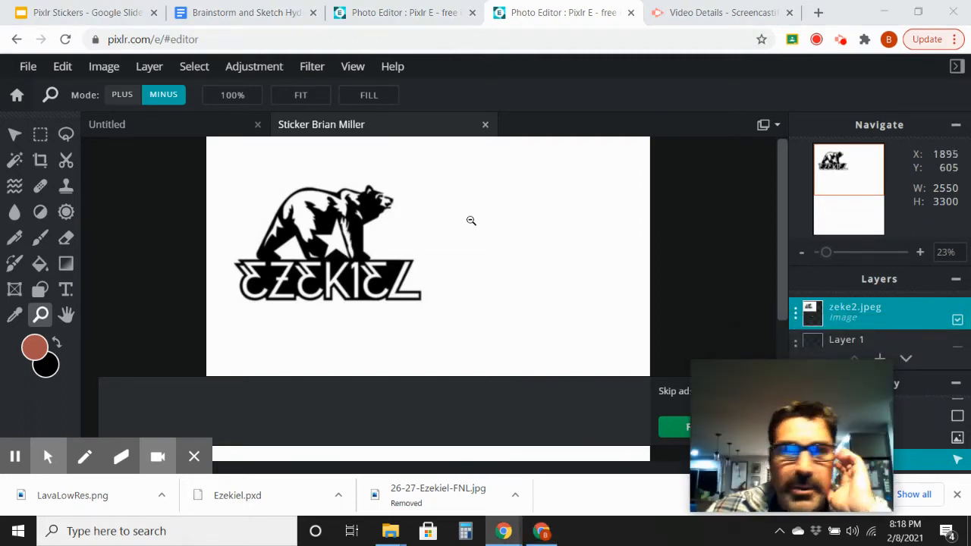
Step: Add the image lava.jfif from the assets folder as a new layer
click(108, 69)
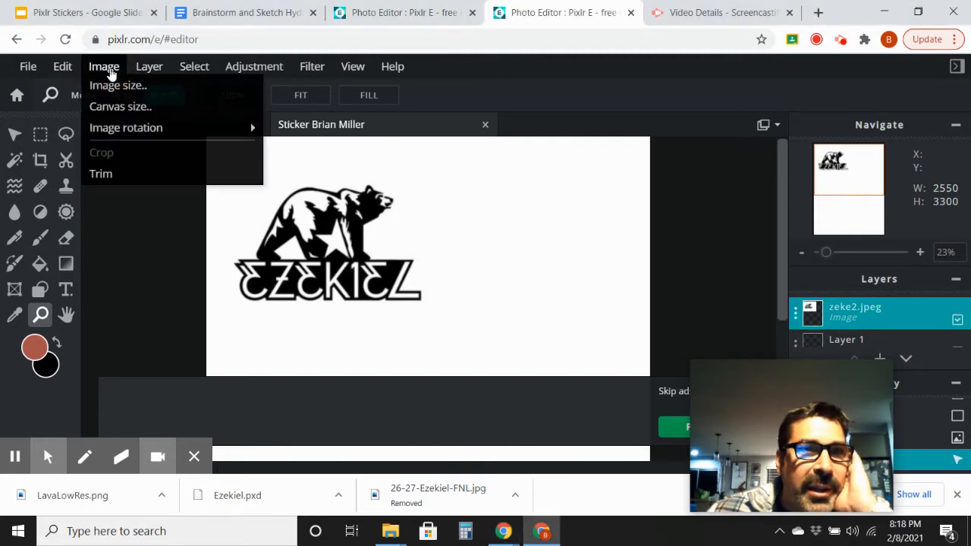
mouse_move(140, 69)
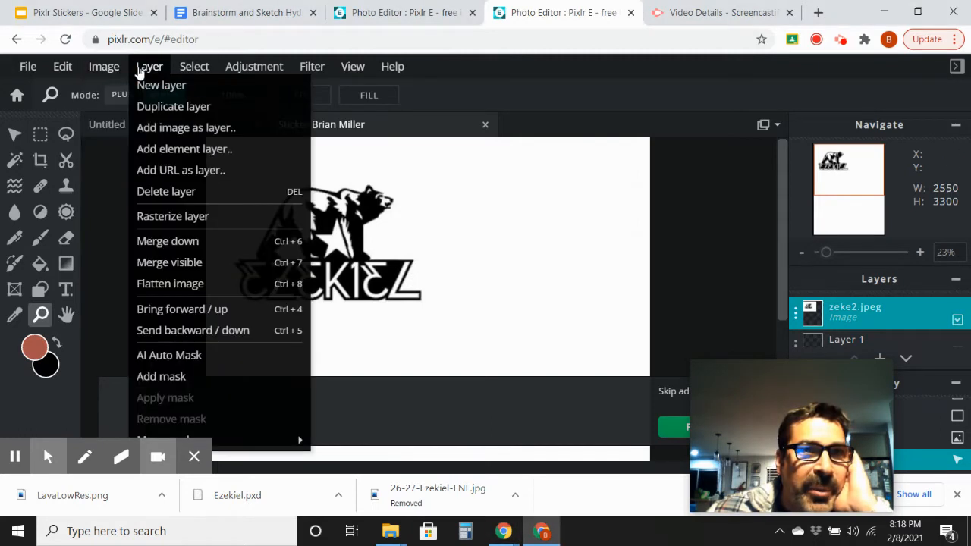
click(177, 131)
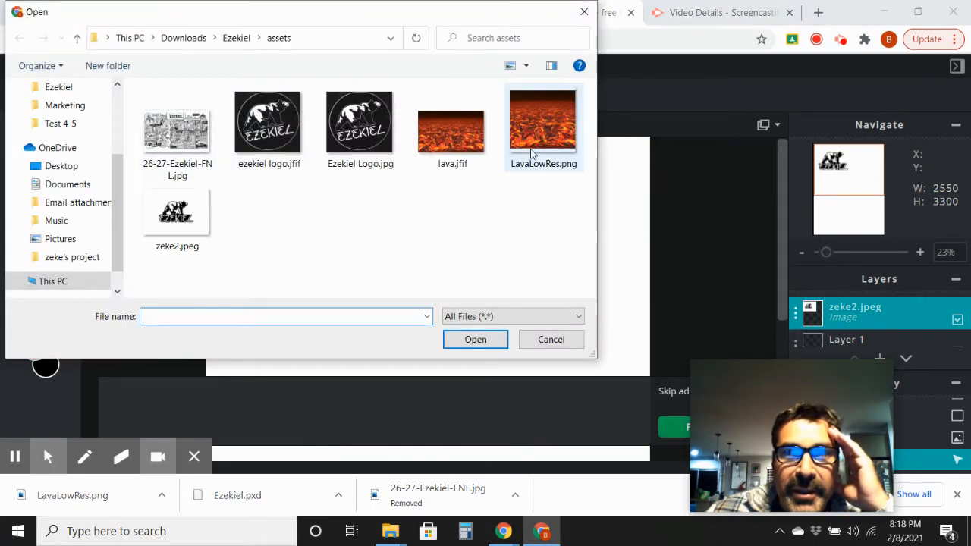
click(449, 149)
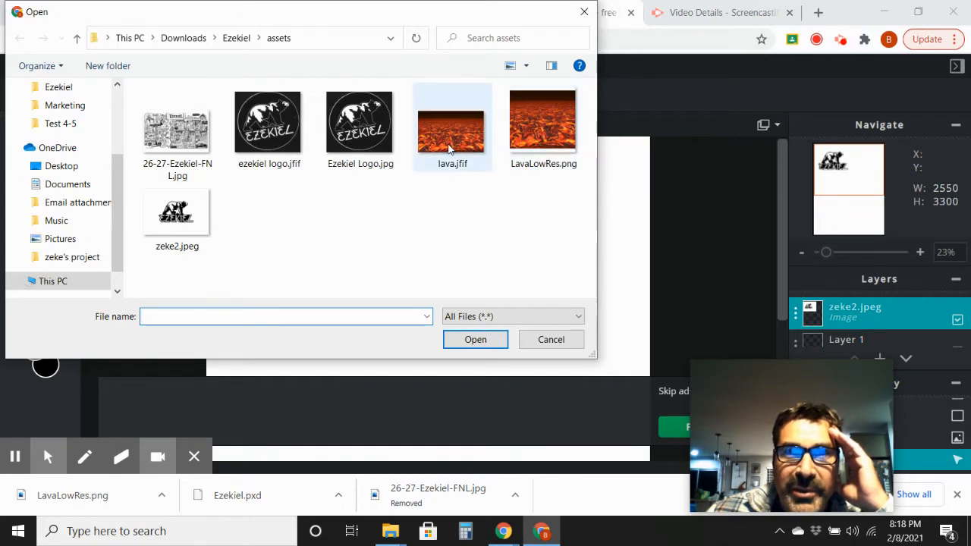
double_click(449, 148)
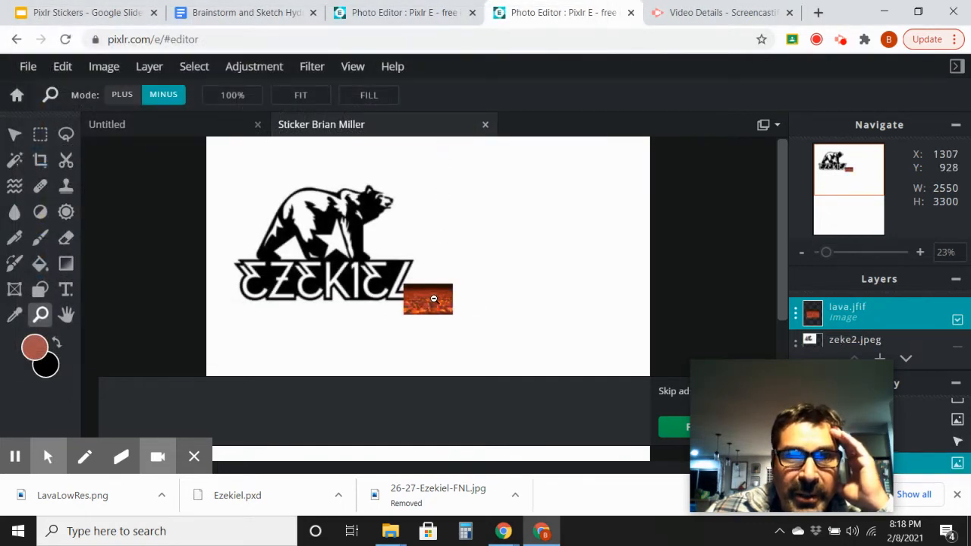
Step: Move the lava image over the bear's body and enlarge it proportionally to about 671 x 419 px
click(14, 134)
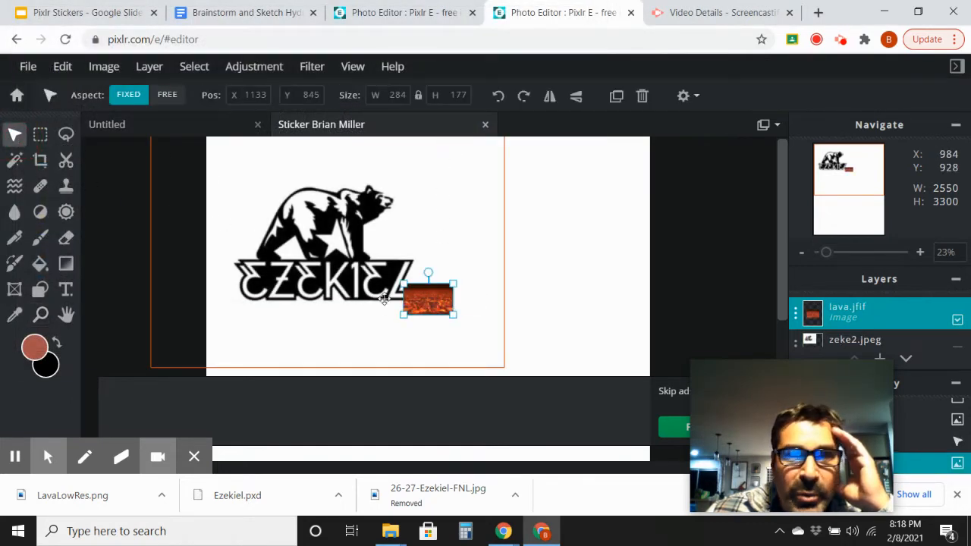
drag(423, 302, 354, 239)
drag(398, 261, 373, 242)
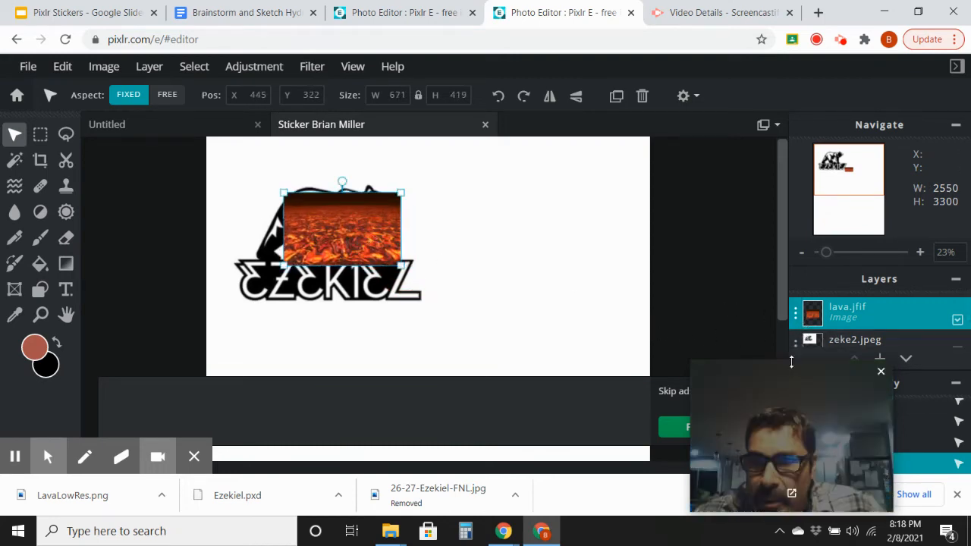
Step: Toggle the visibility of the lava.jfif layer, leaving the layer hidden
drag(786, 376, 645, 402)
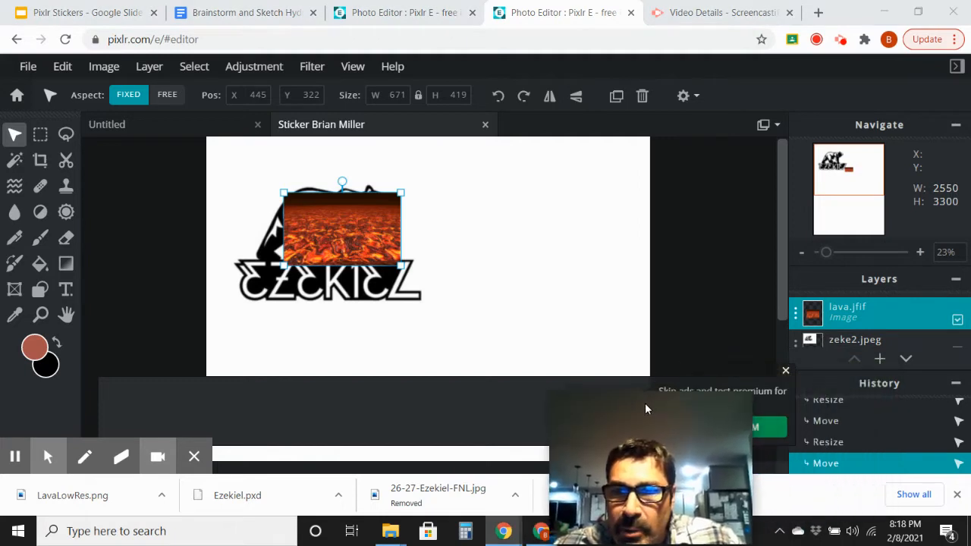
click(957, 321)
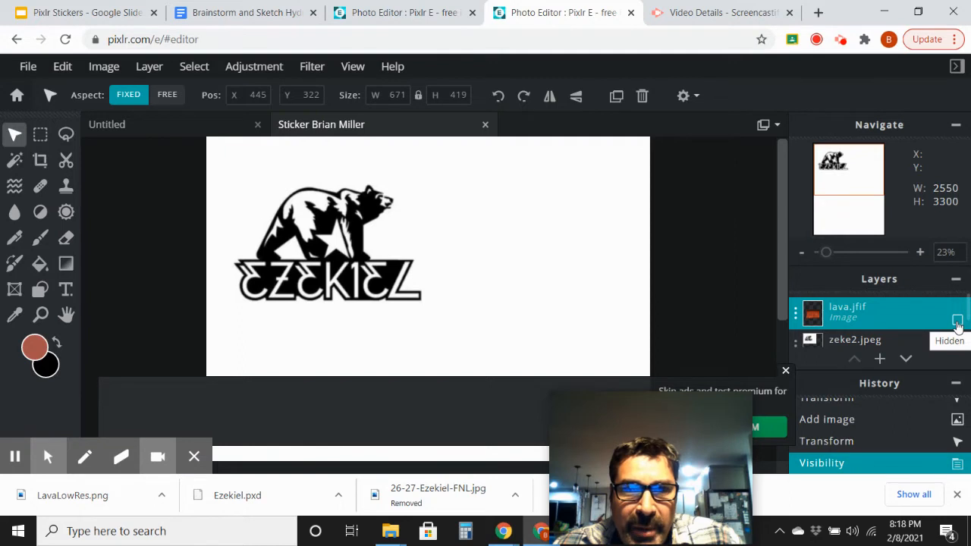
click(957, 321)
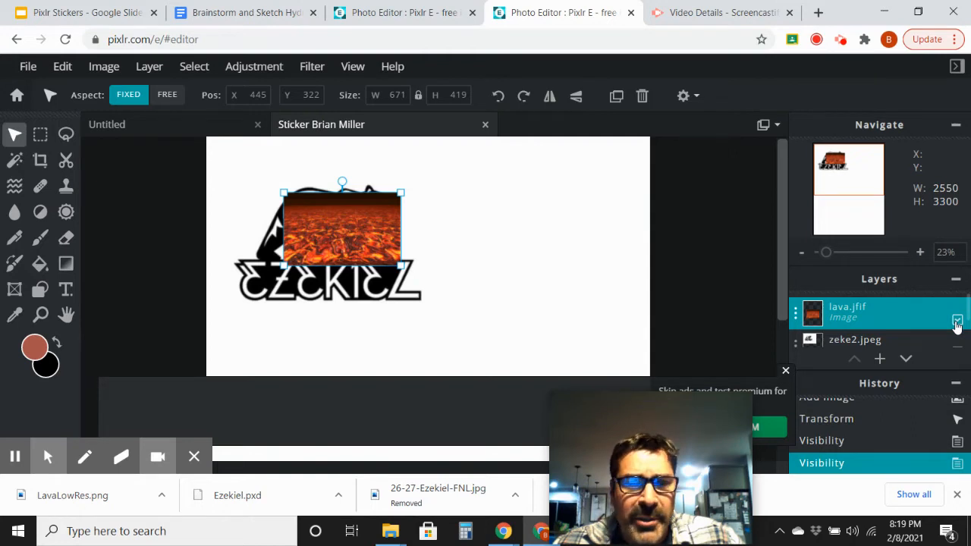
click(958, 320)
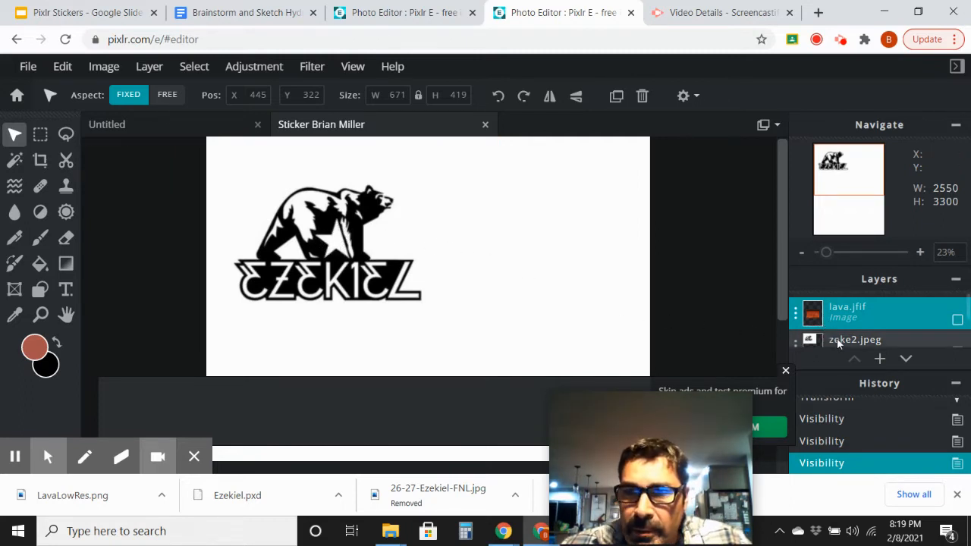
Step: Bring the star on the bear logo into close view and activate the Lasso Select tool
click(40, 314)
click(328, 248)
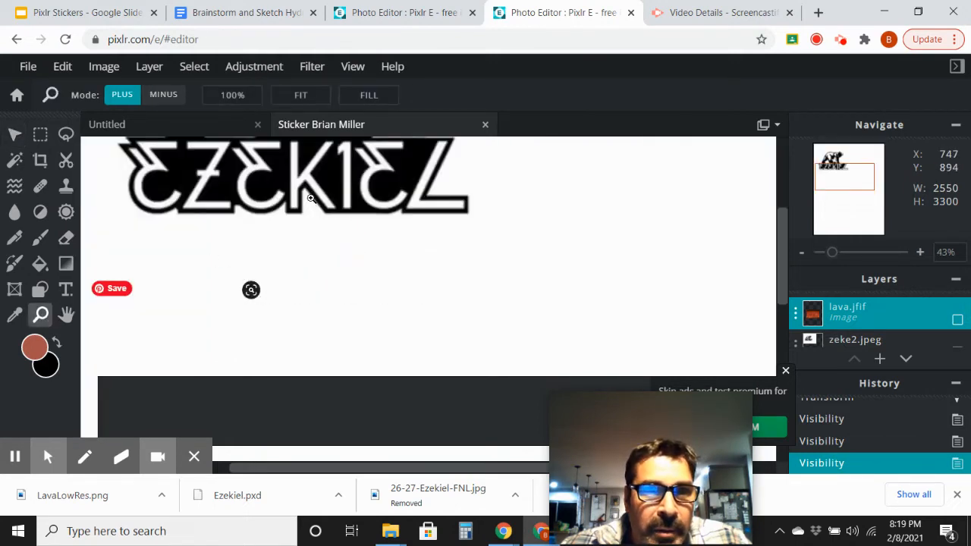
scroll(312, 199, down, 1)
click(308, 154)
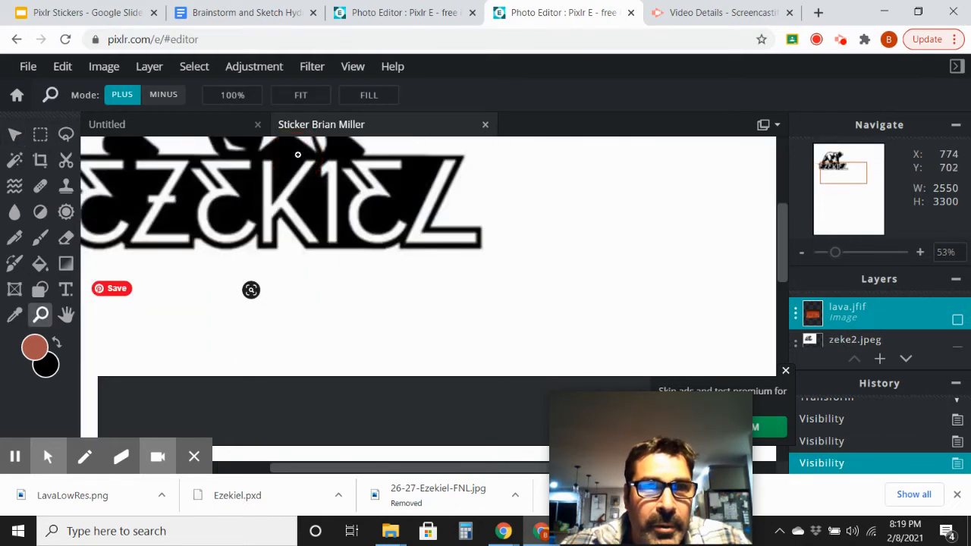
click(304, 155)
click(66, 317)
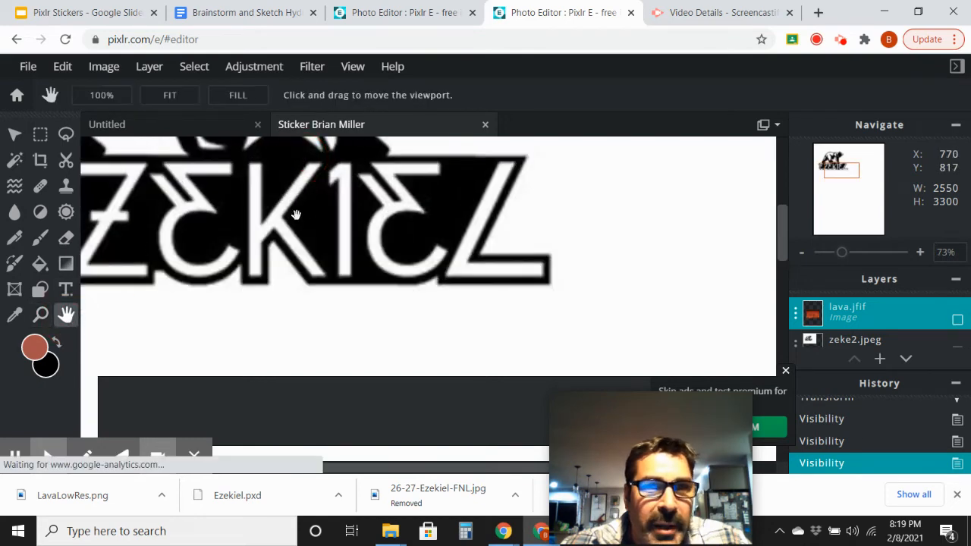
drag(326, 193, 363, 326)
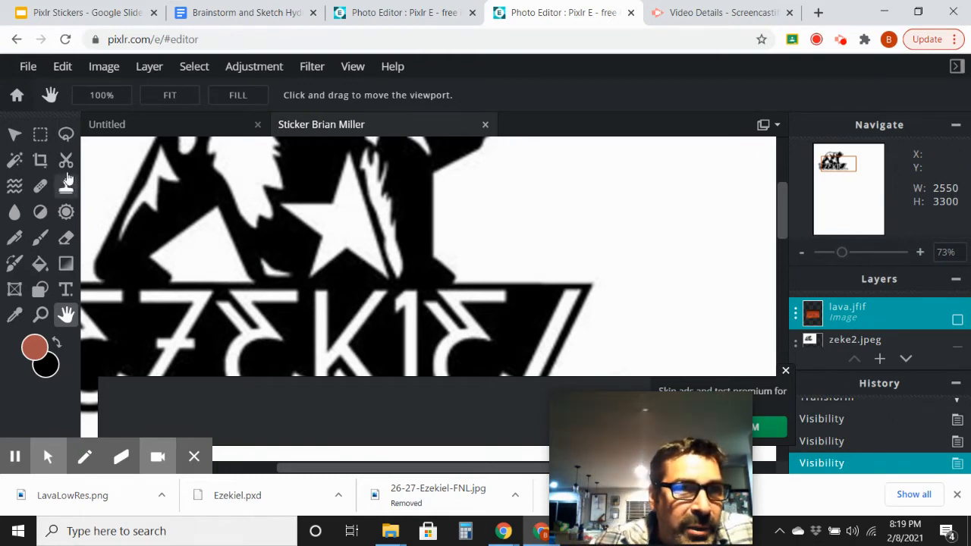
click(66, 135)
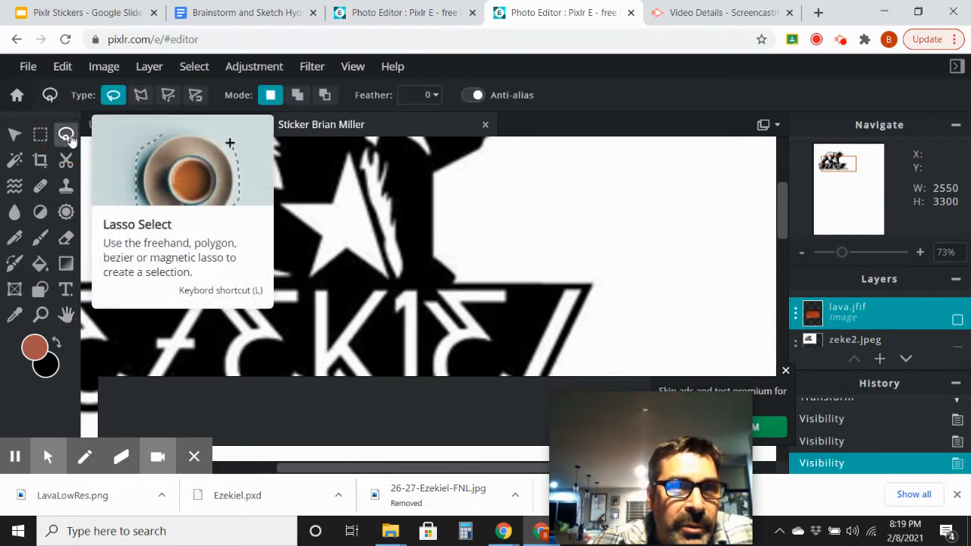
mouse_move(521, 178)
mouse_down()
mouse_move(551, 205)
mouse_move(552, 222)
mouse_move(513, 228)
mouse_move(508, 215)
mouse_move(524, 178)
mouse_move(492, 167)
mouse_up()
click(195, 70)
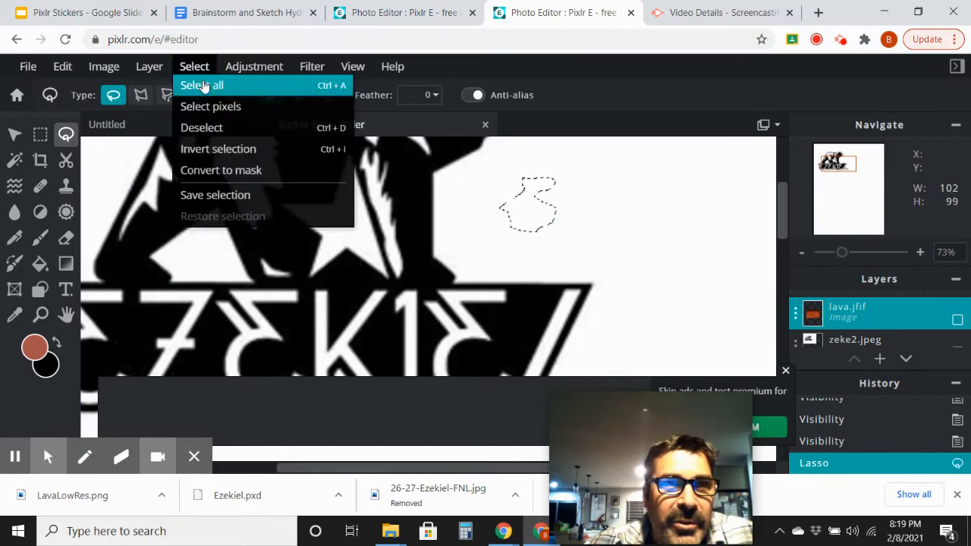
click(204, 127)
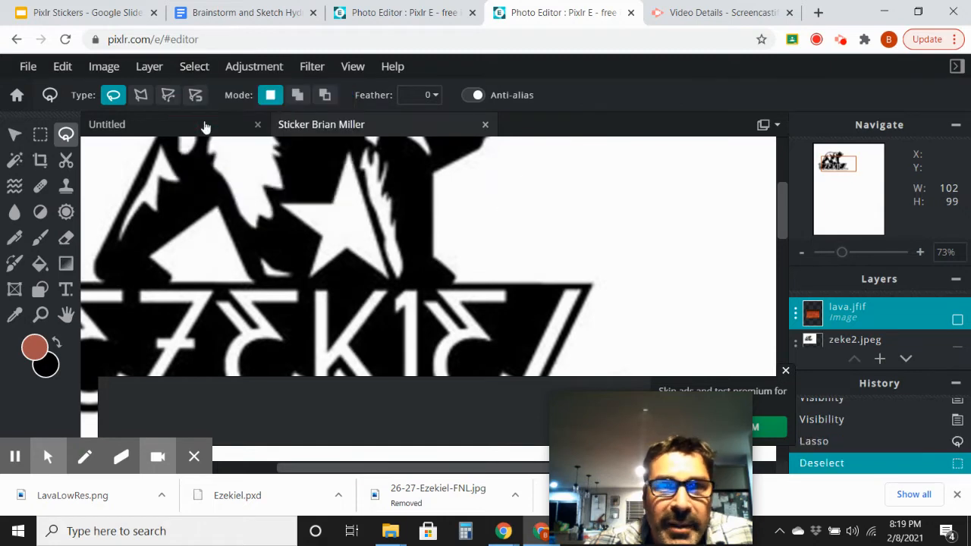
Step: Outline the white star on the bear with a closed polygon lasso selection of about 192 x 230 px
click(141, 96)
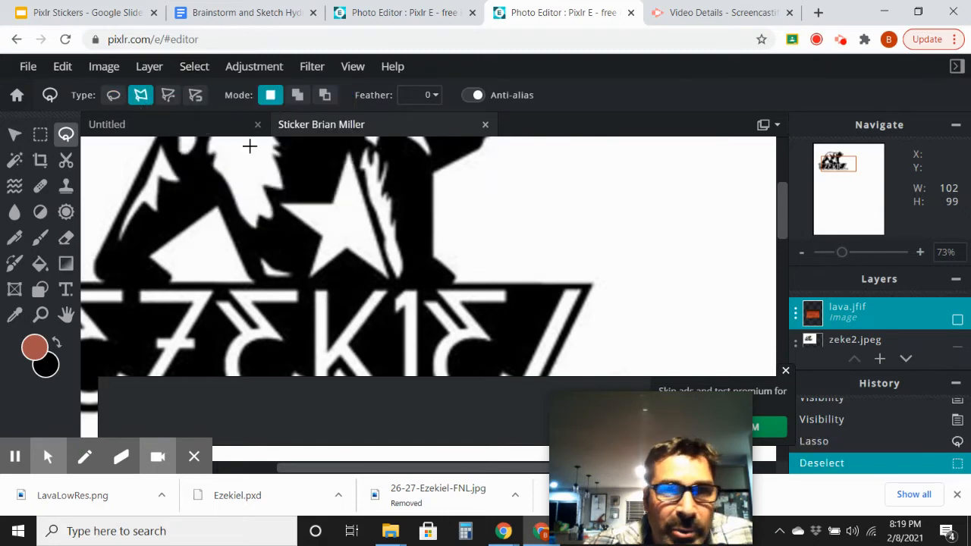
click(348, 153)
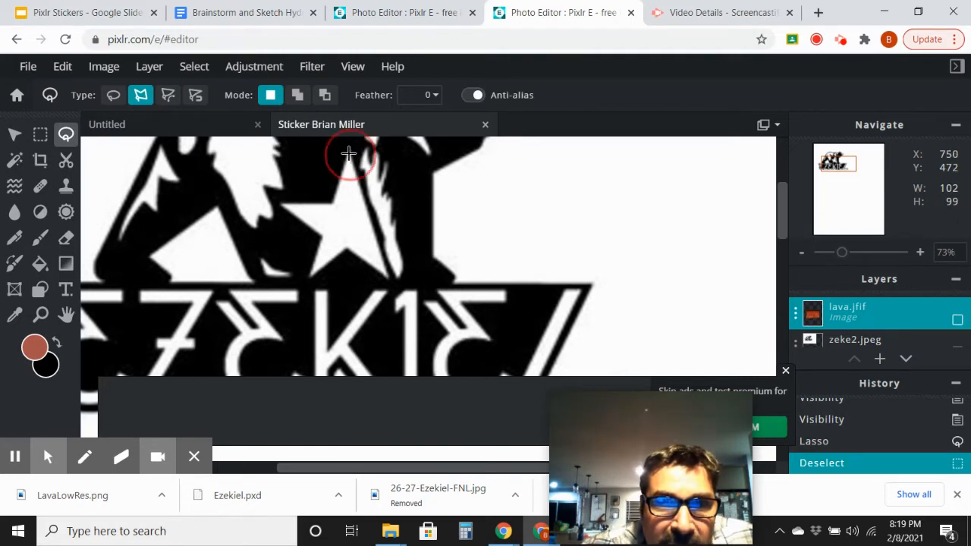
click(385, 274)
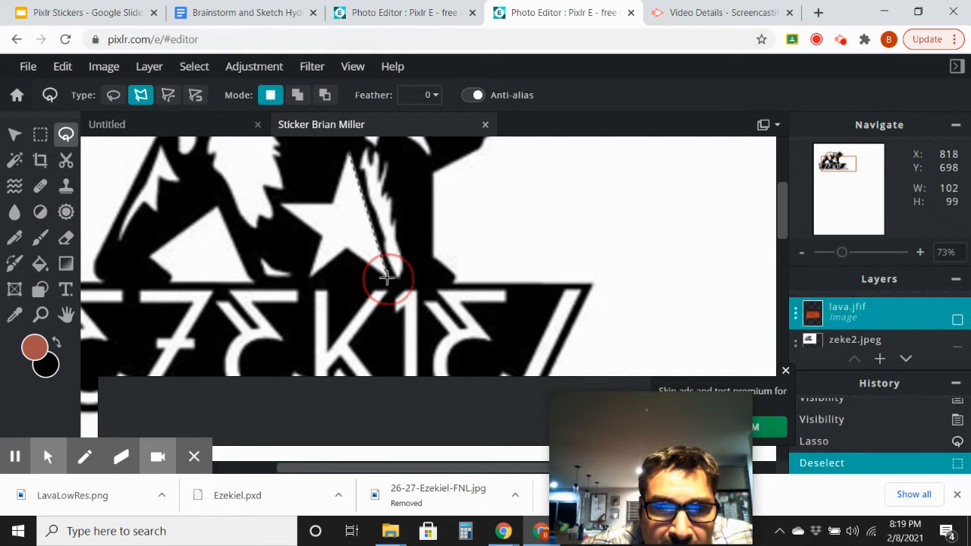
click(347, 251)
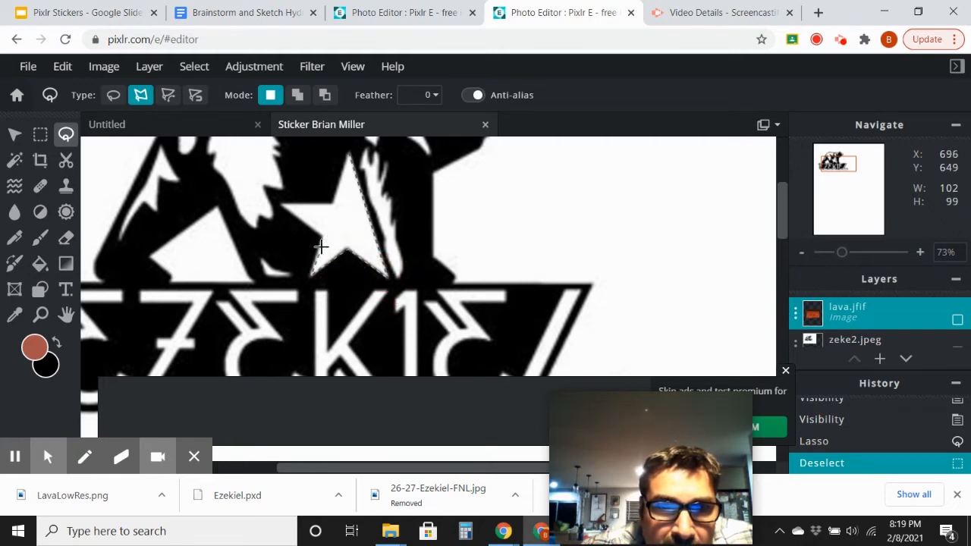
click(320, 237)
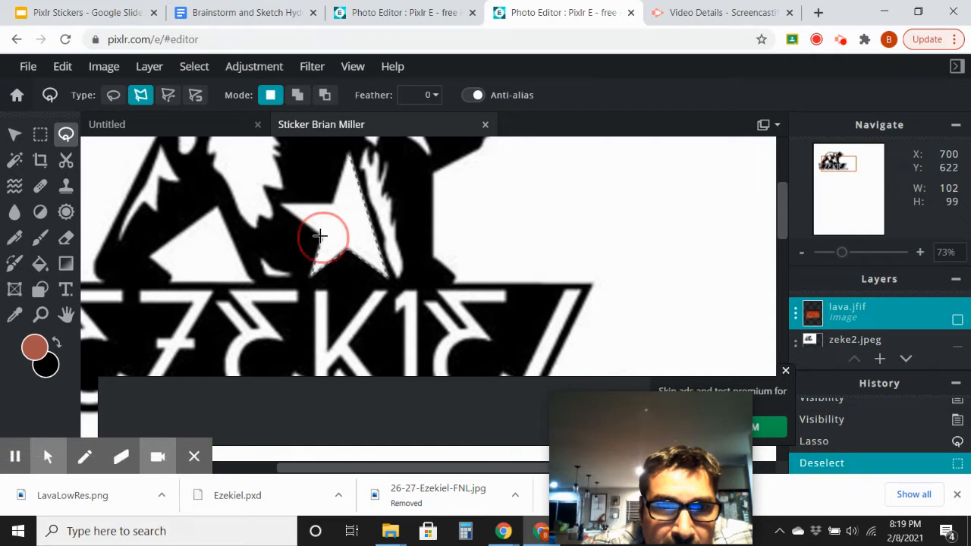
click(282, 204)
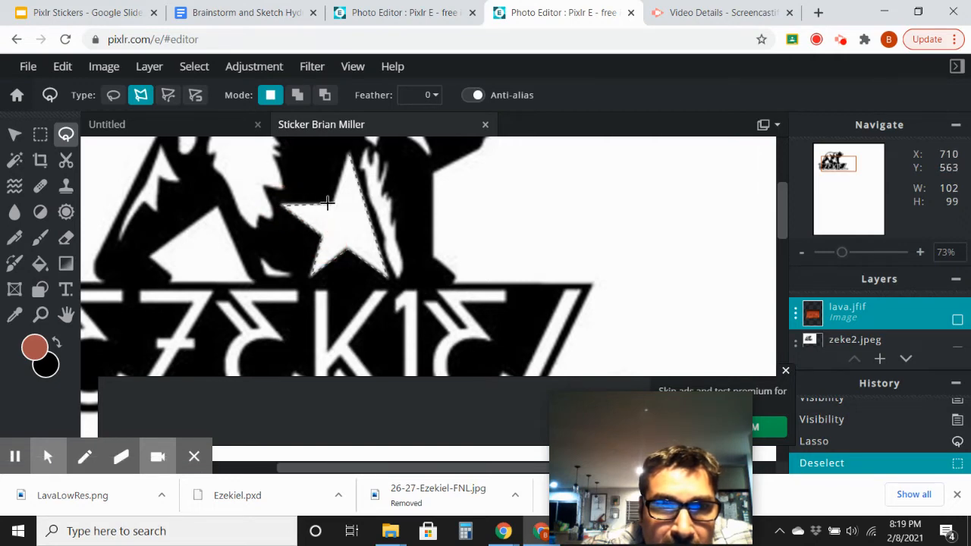
click(348, 155)
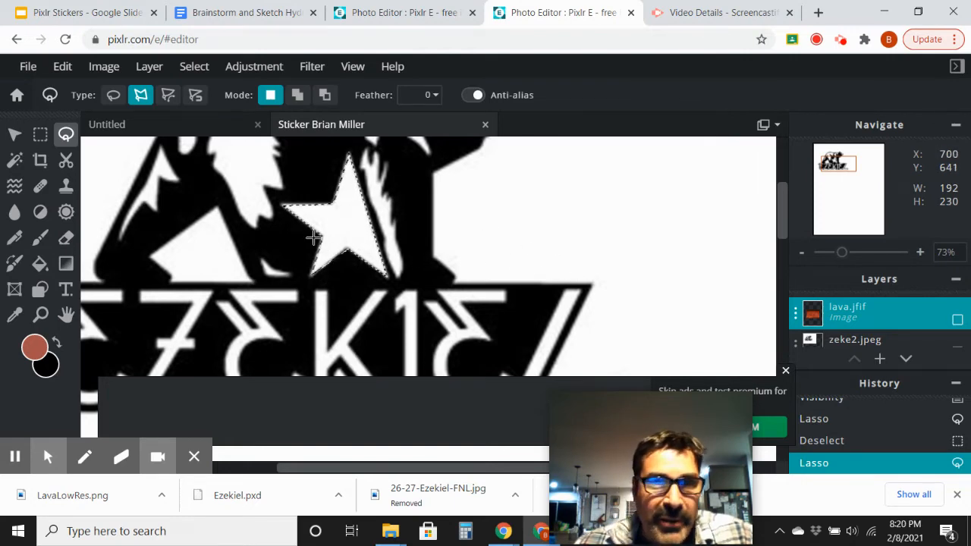
Step: Choose a soft round 70 px brush with 50% softness and paint inside the lower part of the star selection on the hidden lava layer
click(40, 241)
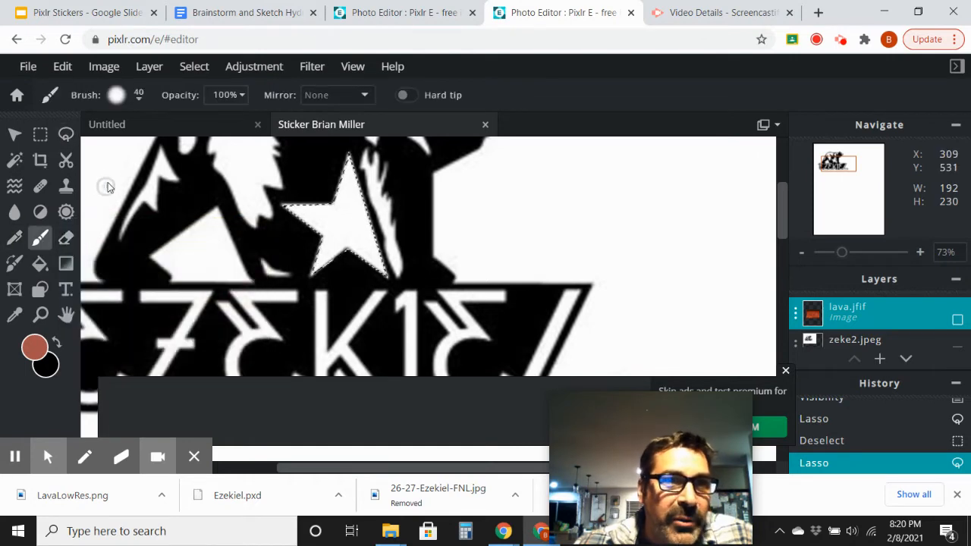
click(138, 100)
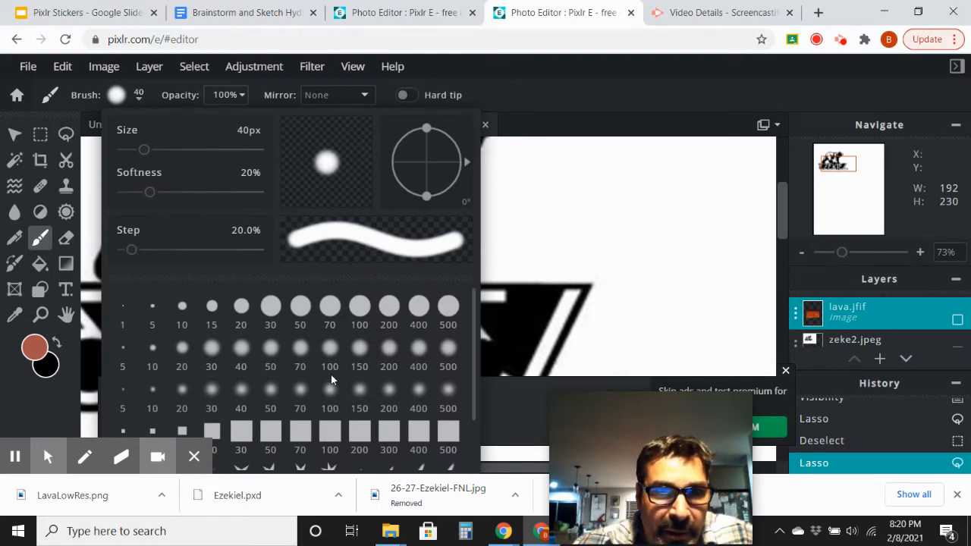
click(303, 392)
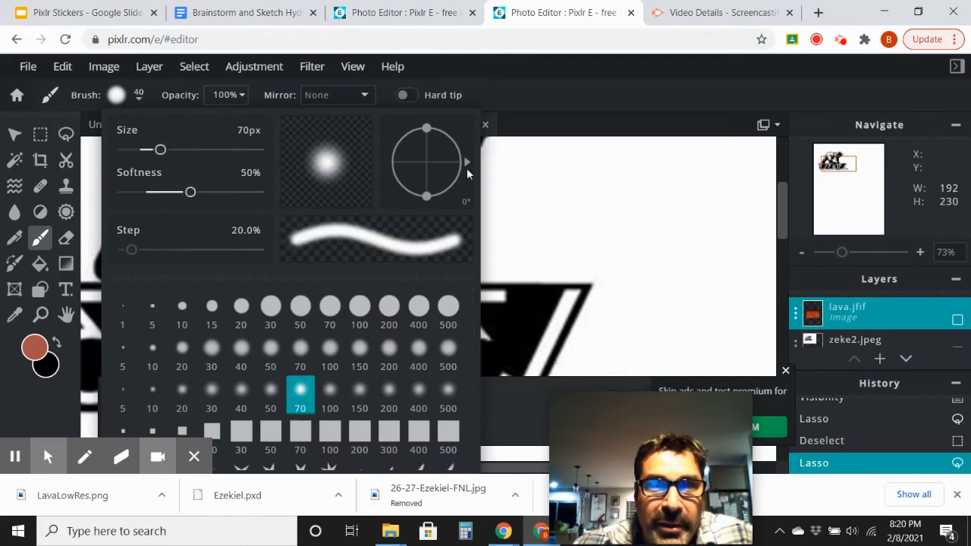
click(39, 242)
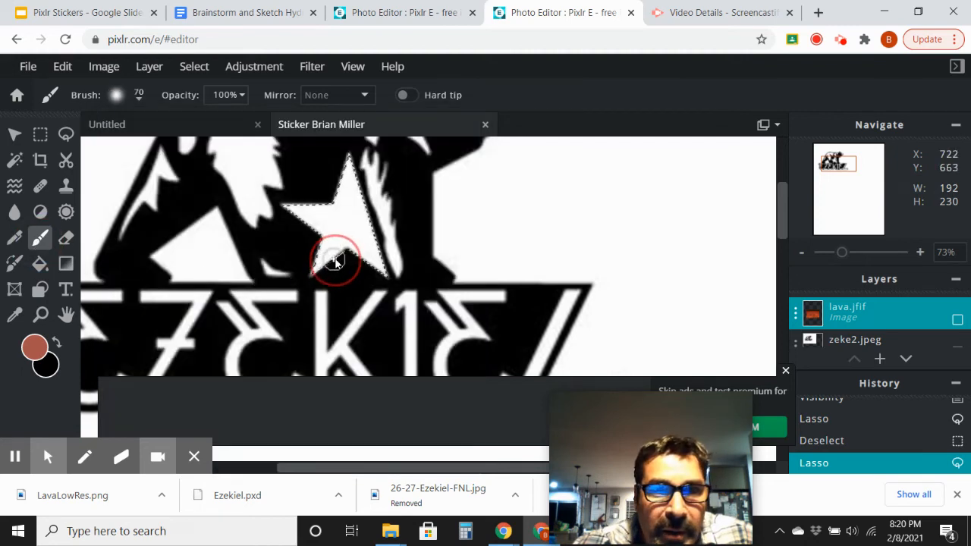
drag(341, 260, 331, 243)
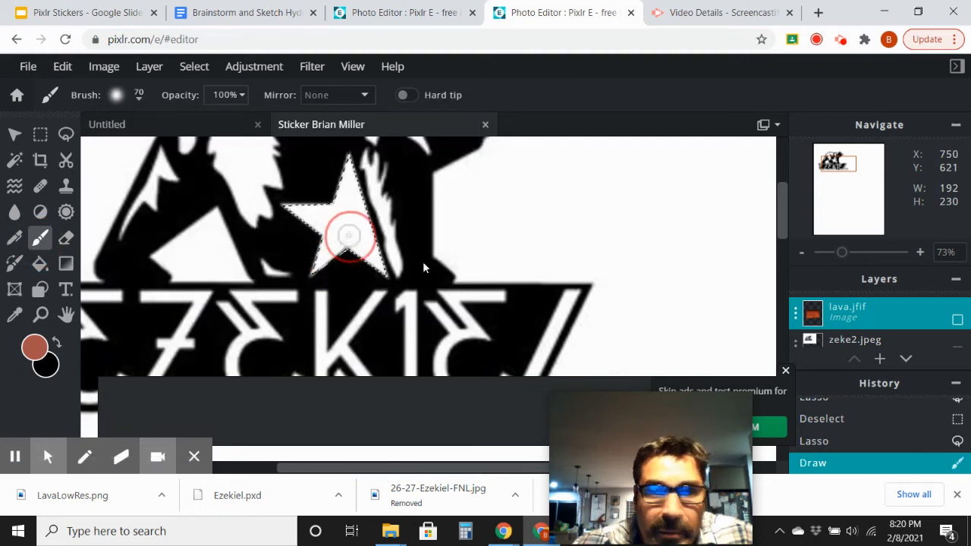
click(348, 236)
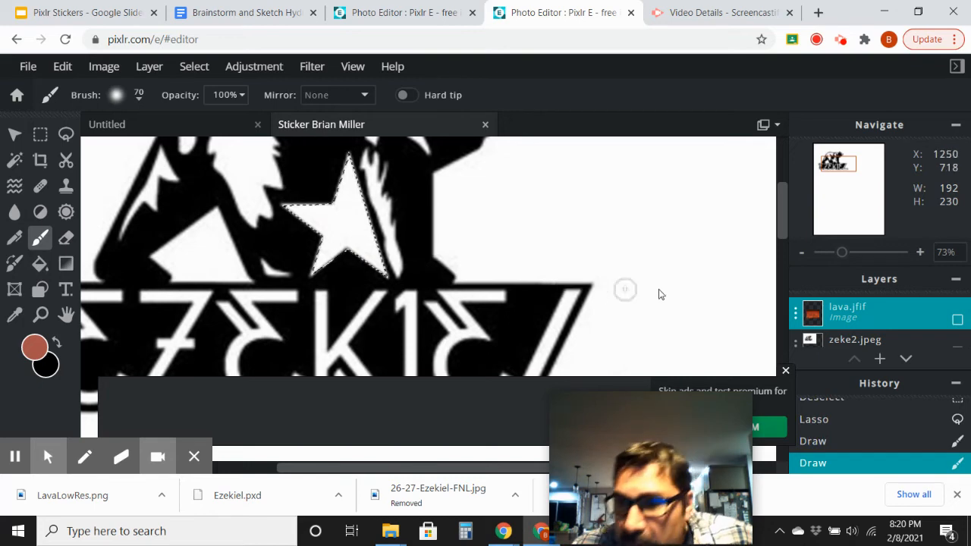
click(956, 321)
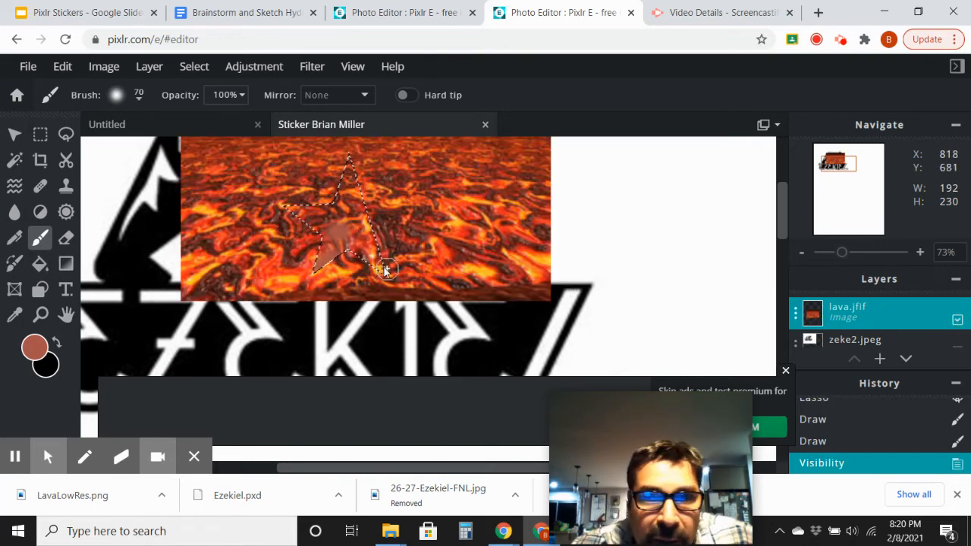
mouse_move(385, 270)
mouse_down()
mouse_move(334, 155)
mouse_move(323, 178)
mouse_up()
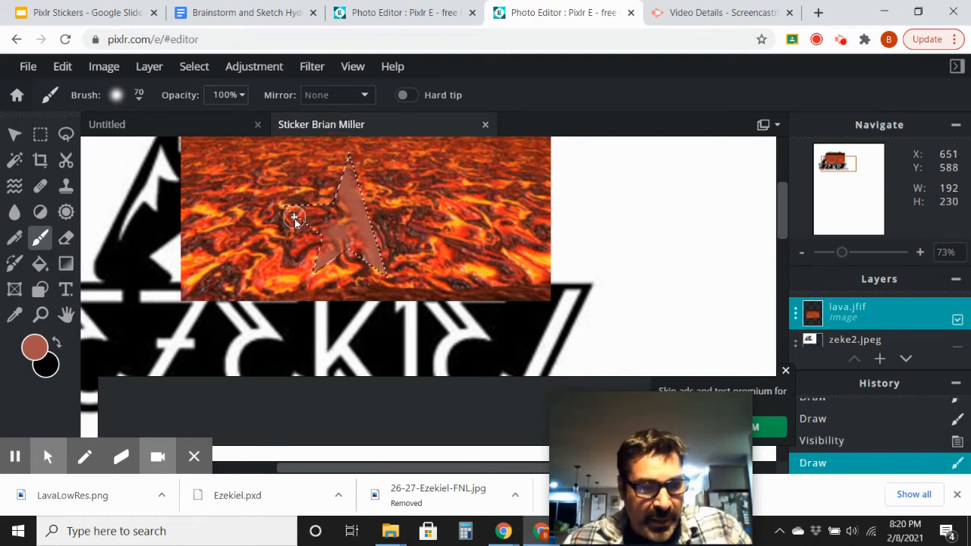
key(ctrl+z)
key(ctrl+z)
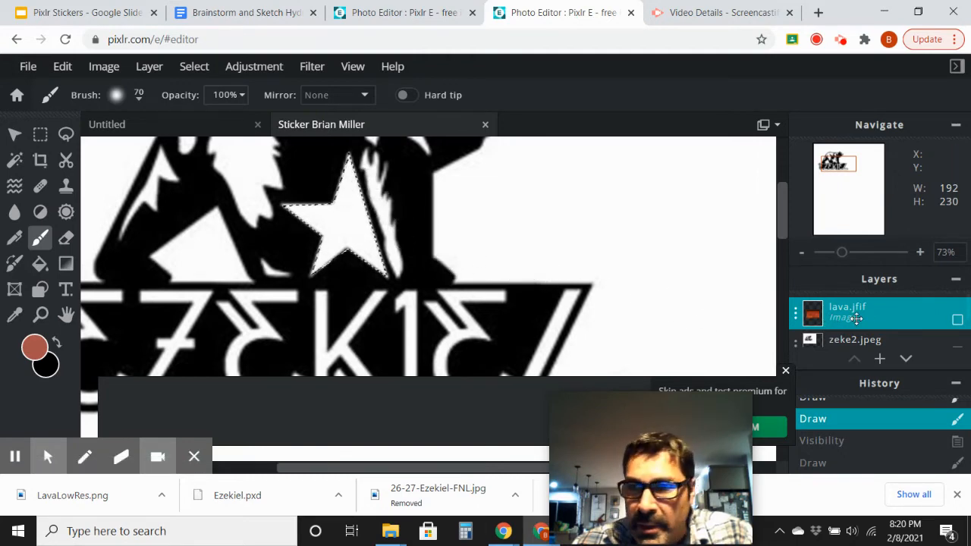
Step: Make the hidden lava.jfif layer visible
click(957, 322)
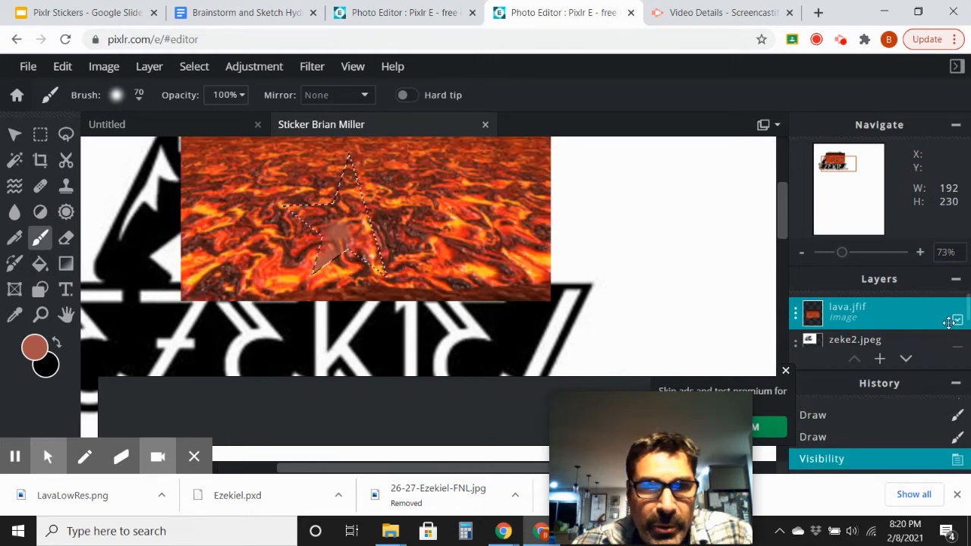
Step: Undo the brush strokes on the lava.jfif layer, show the layer again, and convert the star selection to a mask
key(ctrl+z)
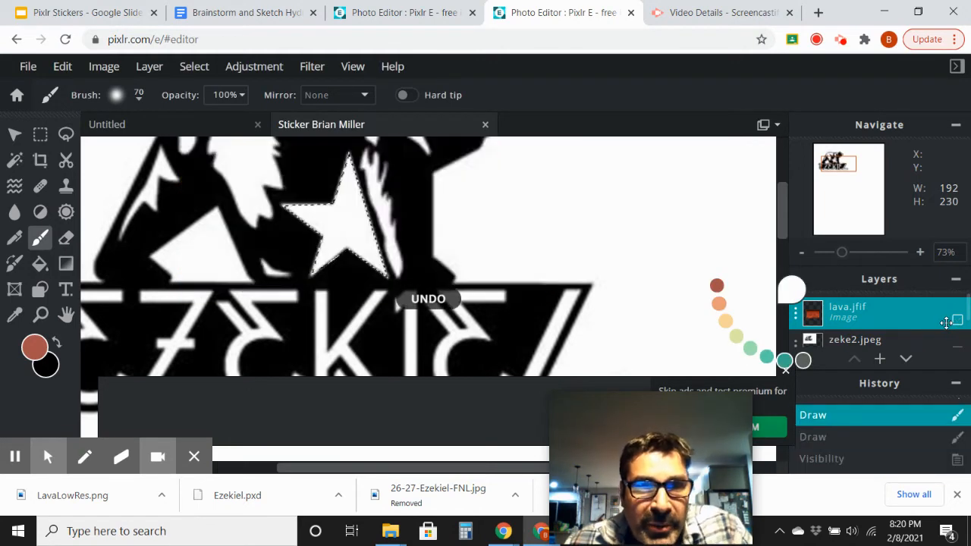
click(957, 322)
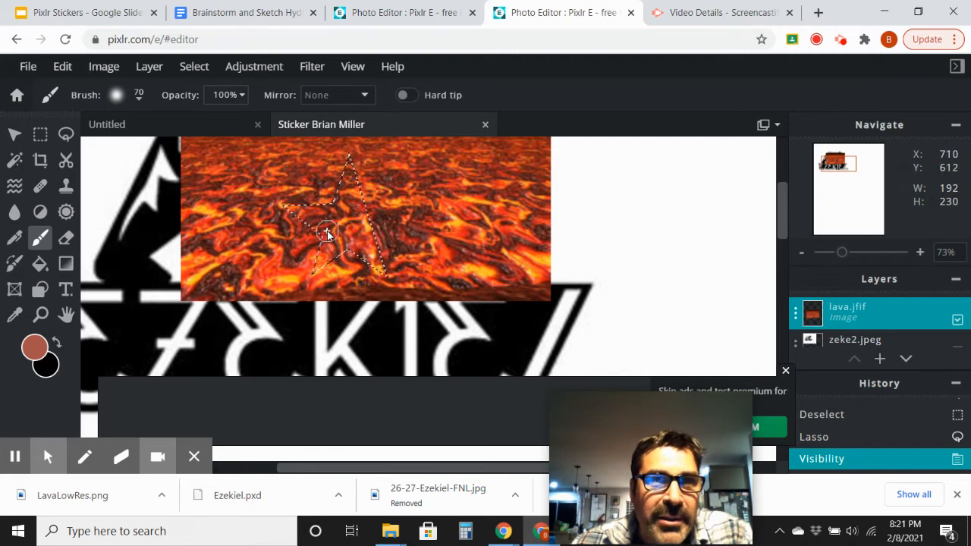
click(198, 72)
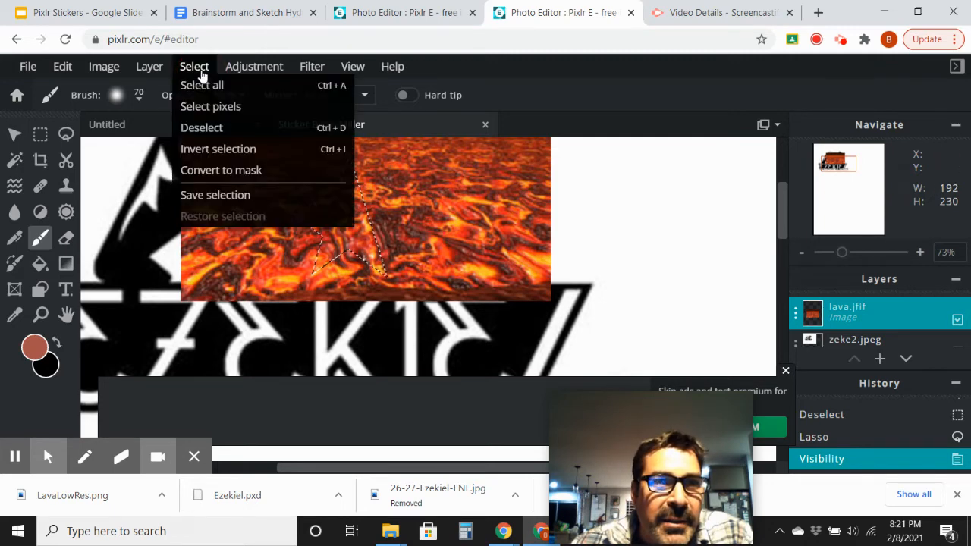
click(219, 173)
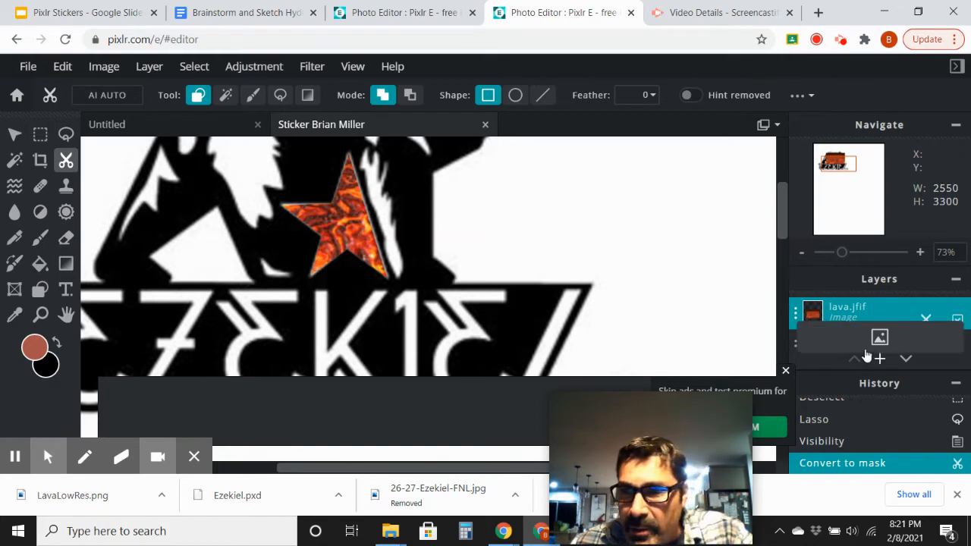
Step: Make zeke2.jpeg the active layer and check the white star underneath by hiding and reshowing the lava.jfif layer
click(938, 339)
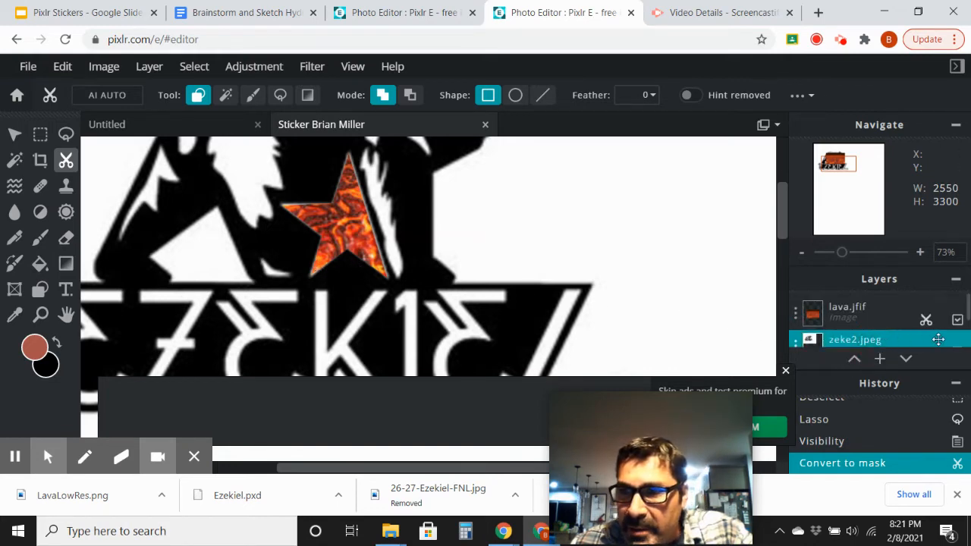
click(958, 320)
scroll(962, 324, down, 1)
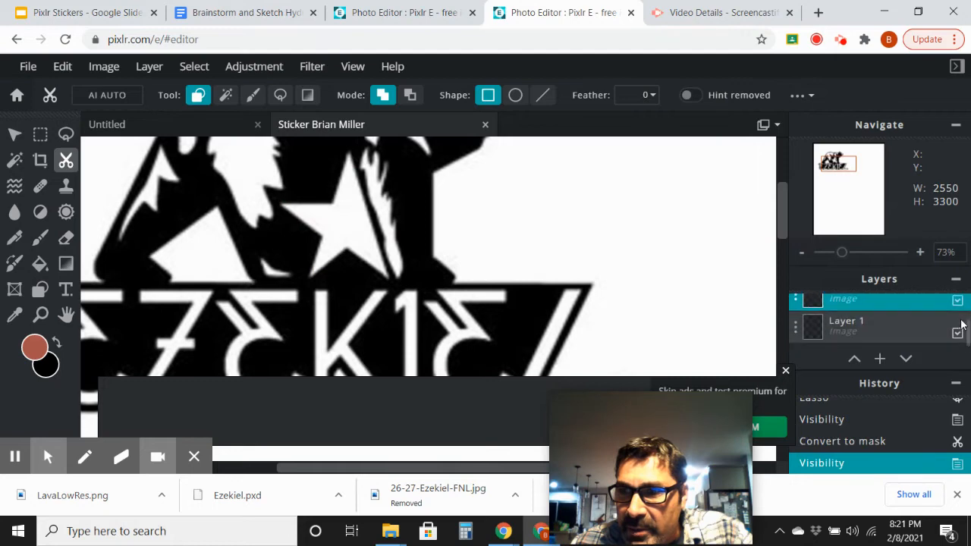
scroll(960, 325, up, 2)
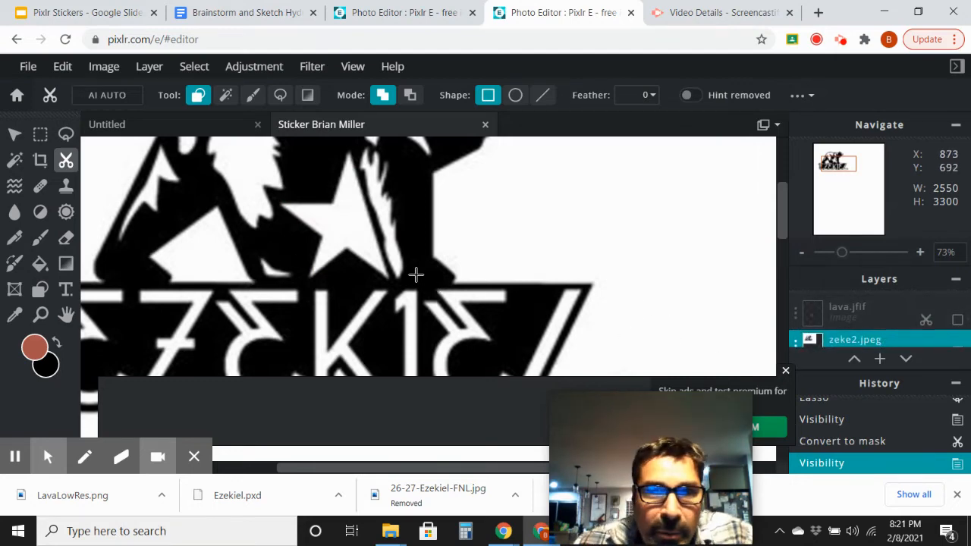
click(958, 322)
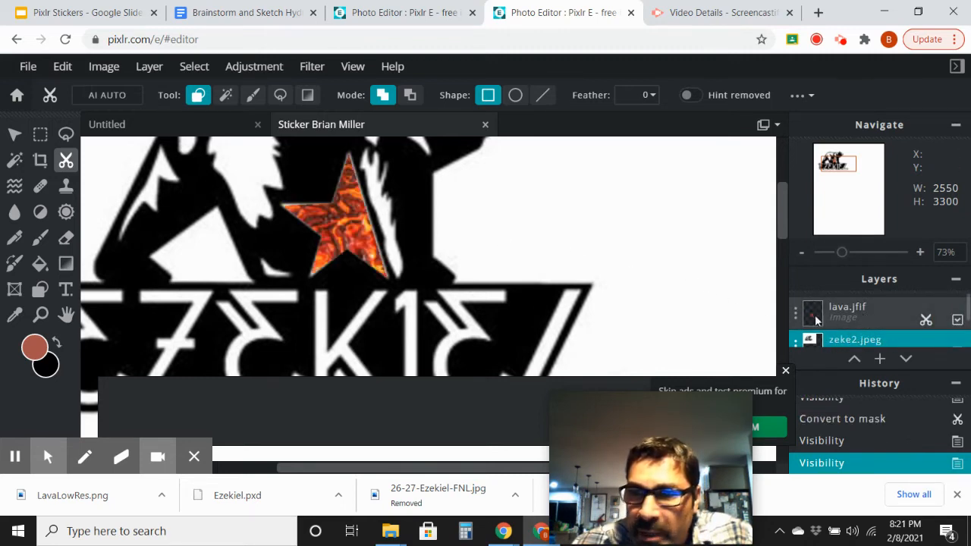
Step: Swap the colors to make black the foreground and brush over the white edge of the star on the zeke2.jpeg layer
click(57, 352)
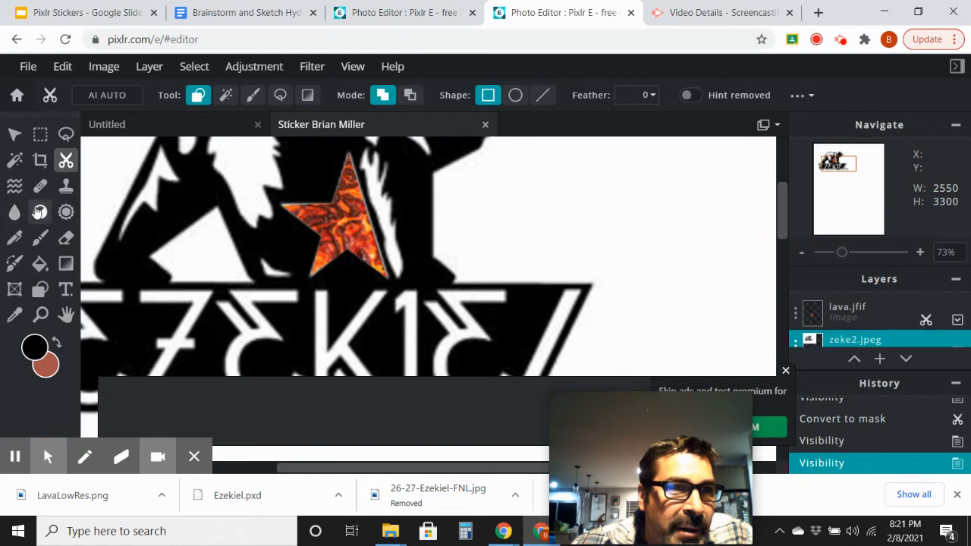
click(41, 238)
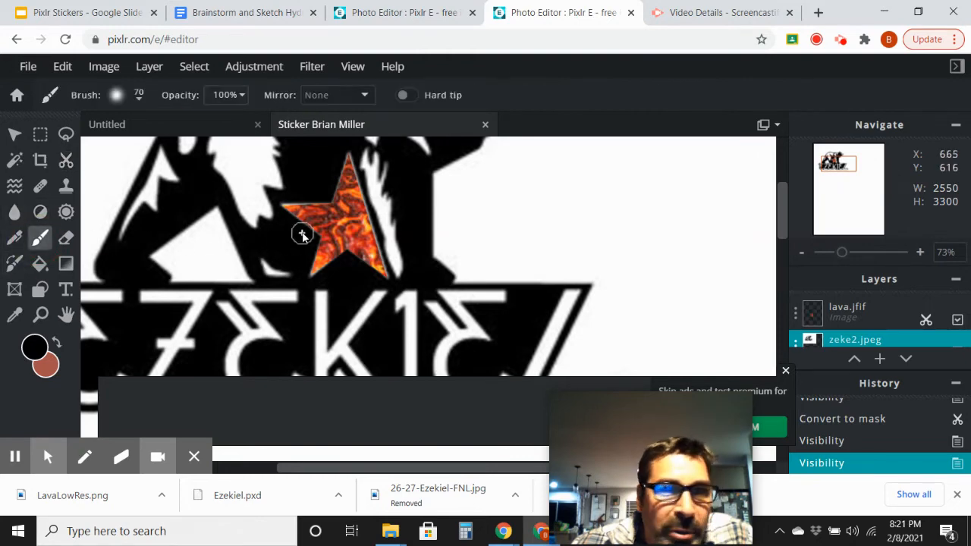
mouse_move(308, 207)
mouse_down()
mouse_move(327, 198)
mouse_move(348, 158)
mouse_up()
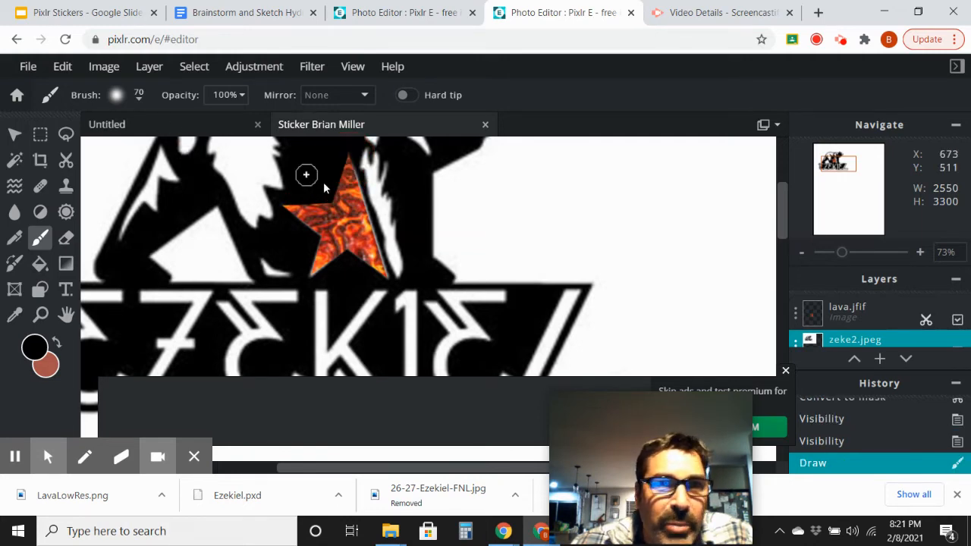
Step: Choose the 15 px round brush with 2% softness and paint black over the remaining white outline around the star
click(138, 103)
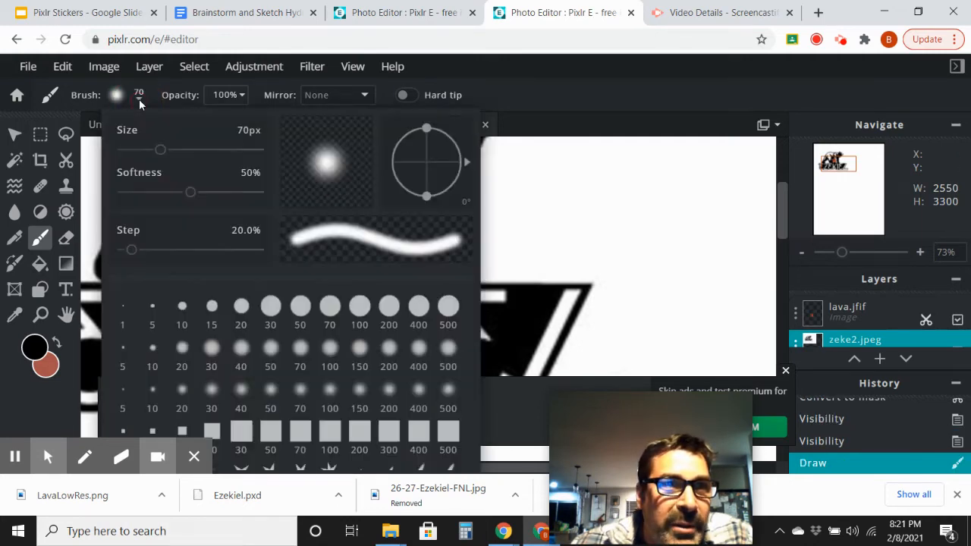
click(212, 306)
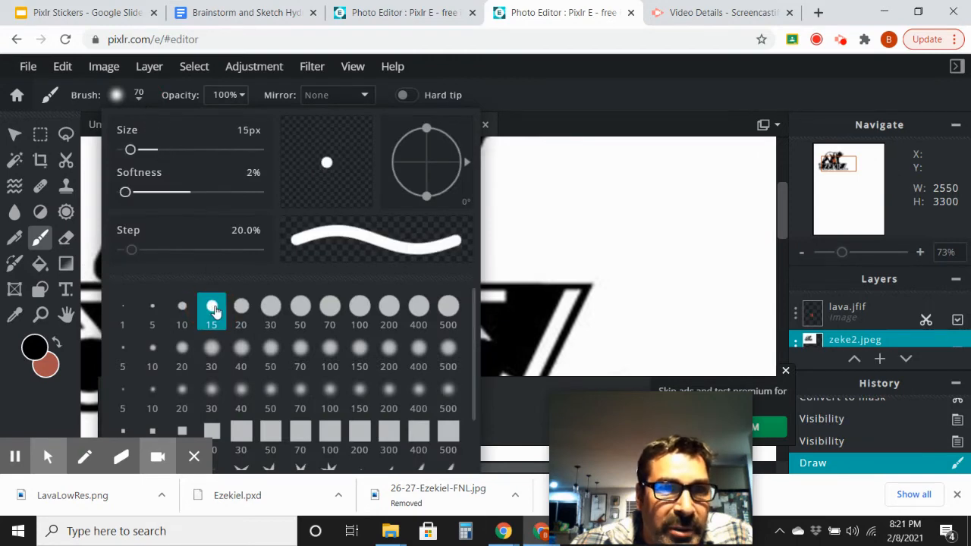
click(486, 123)
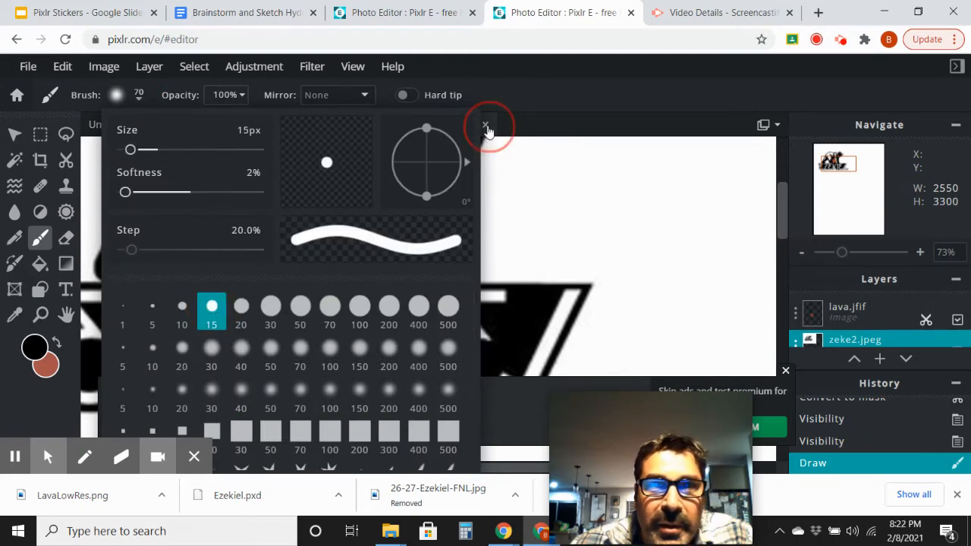
mouse_move(357, 168)
mouse_down()
mouse_move(373, 256)
mouse_move(380, 248)
mouse_move(392, 281)
mouse_move(341, 252)
mouse_move(313, 274)
mouse_move(320, 239)
mouse_move(279, 202)
mouse_up()
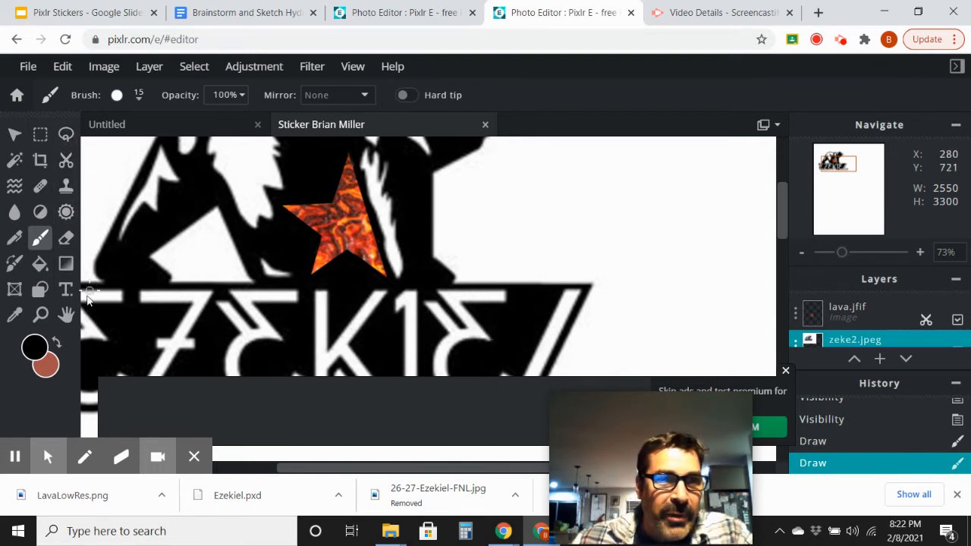
Step: Zoom out to review the whole bear logo with its lava-filled star
click(40, 314)
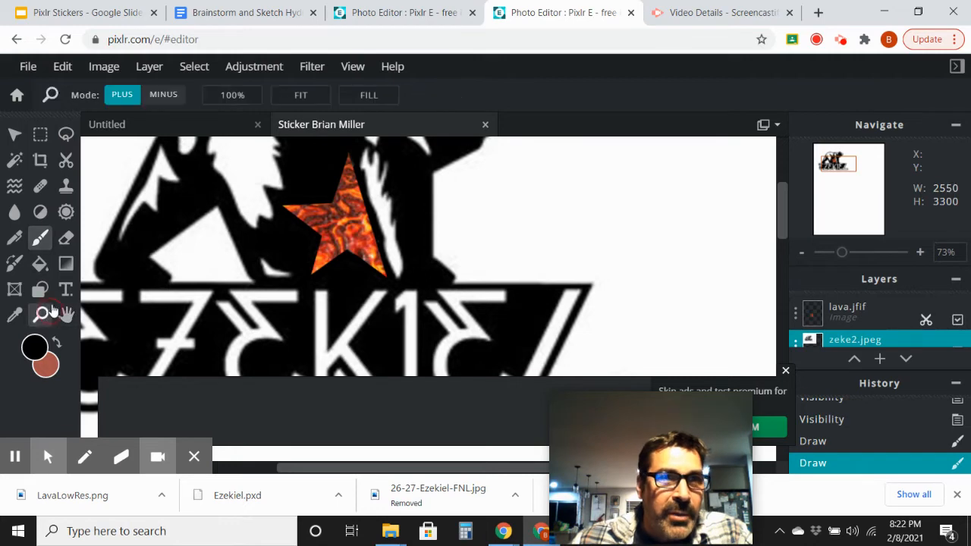
click(164, 97)
click(220, 325)
click(229, 330)
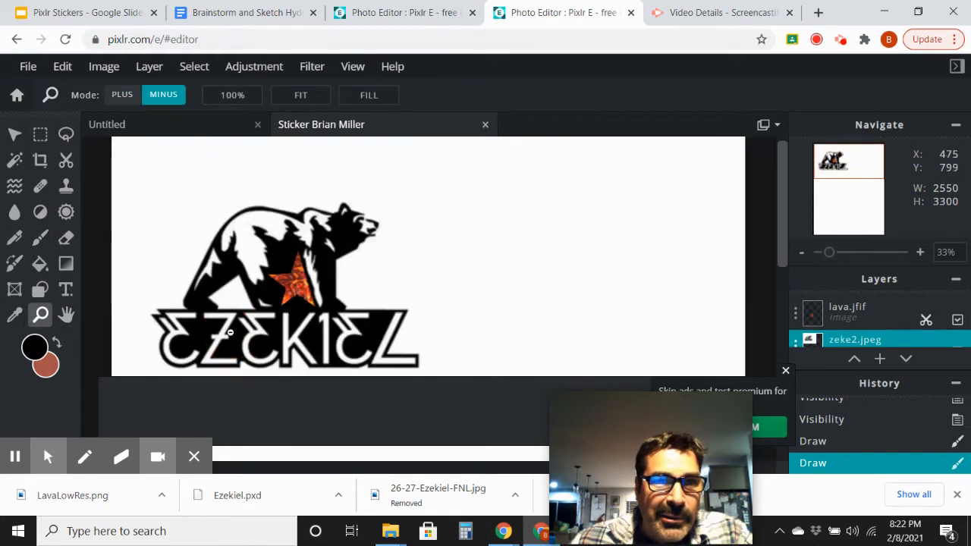
click(235, 342)
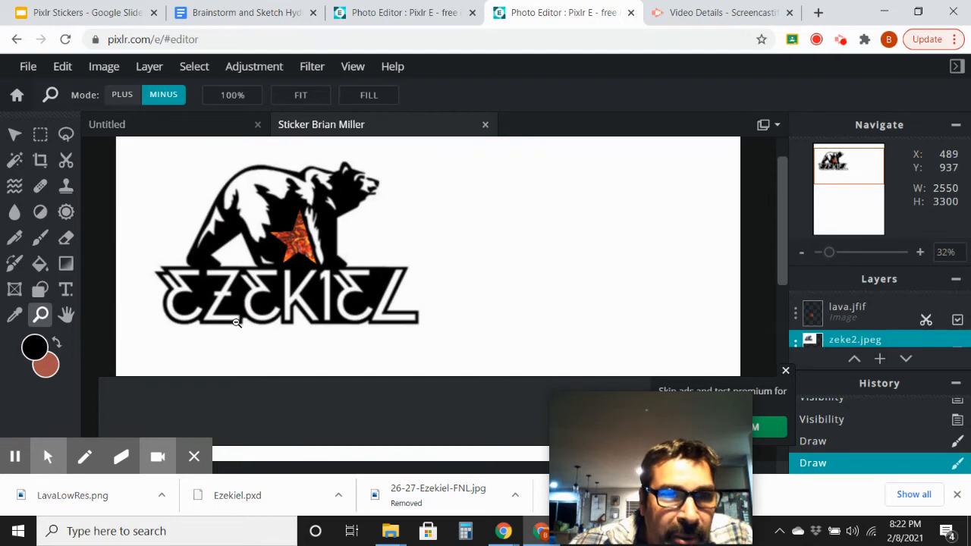
Step: Try selecting small areas of the star on the lava.jfif layer with the Magic Wand at a tolerance of 32
click(14, 163)
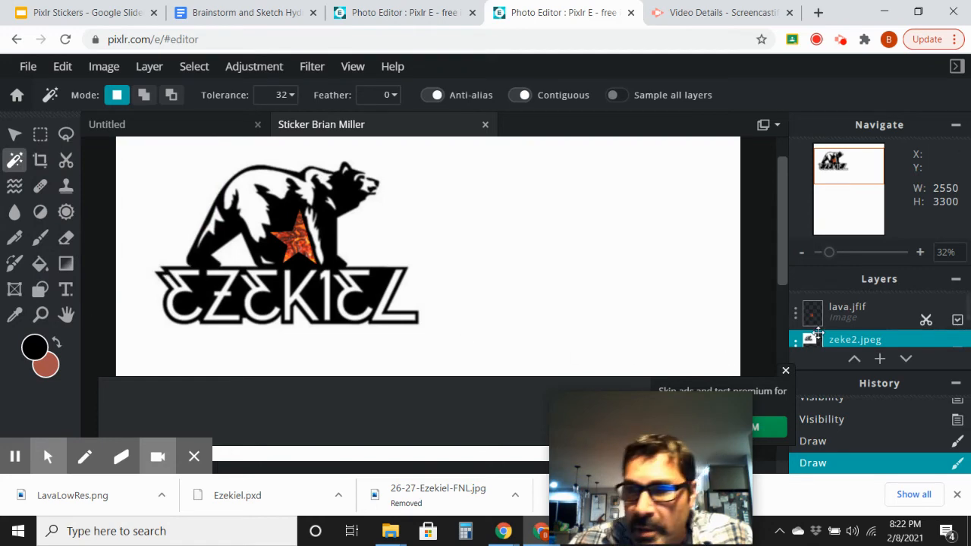
click(835, 314)
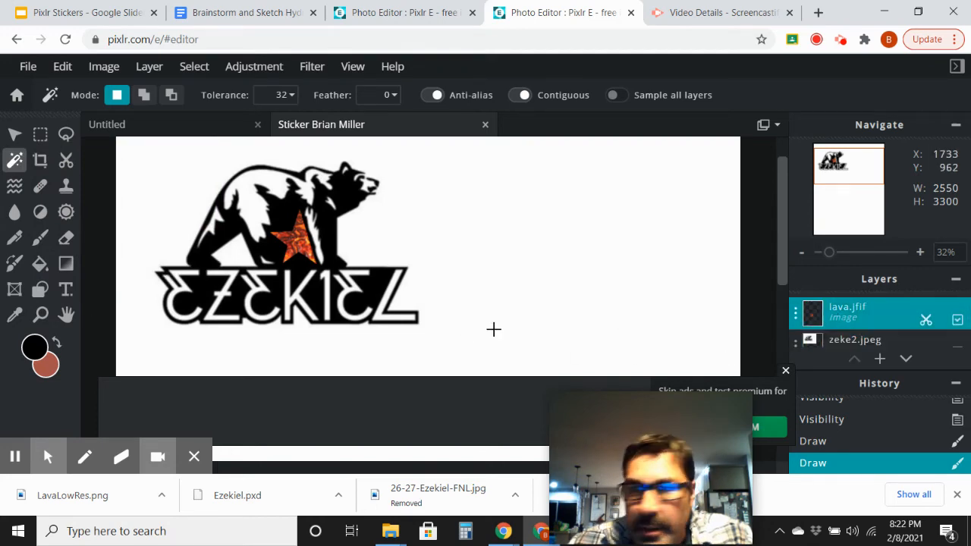
click(41, 314)
click(297, 250)
click(298, 249)
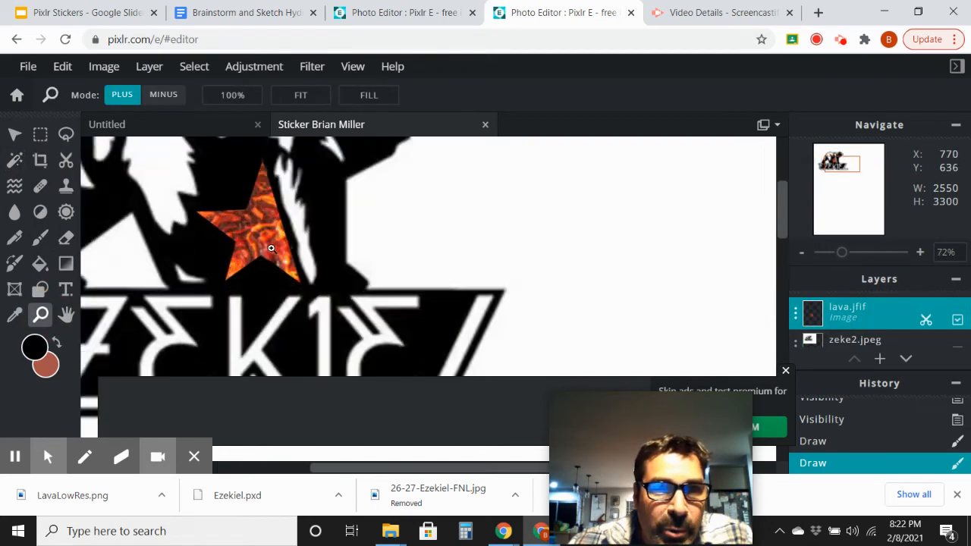
click(296, 251)
click(294, 250)
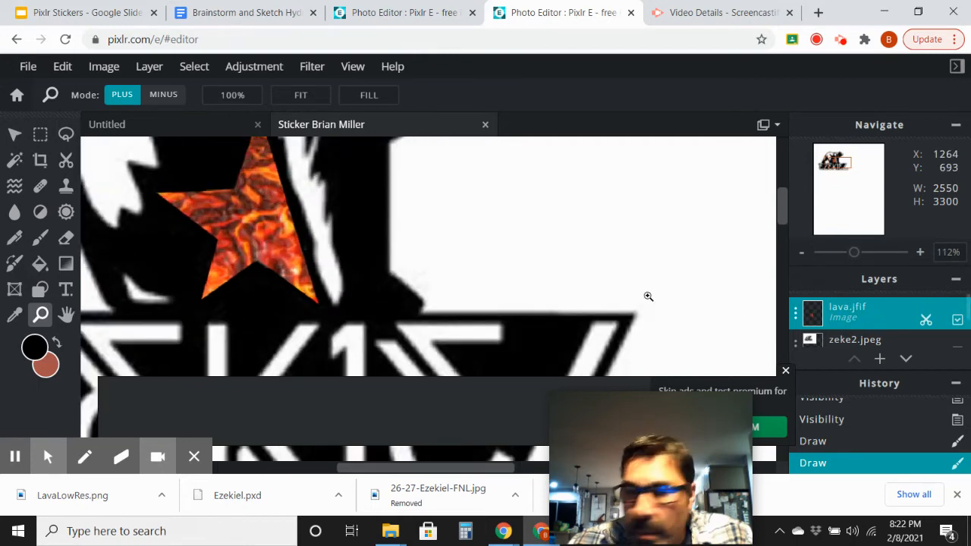
click(14, 160)
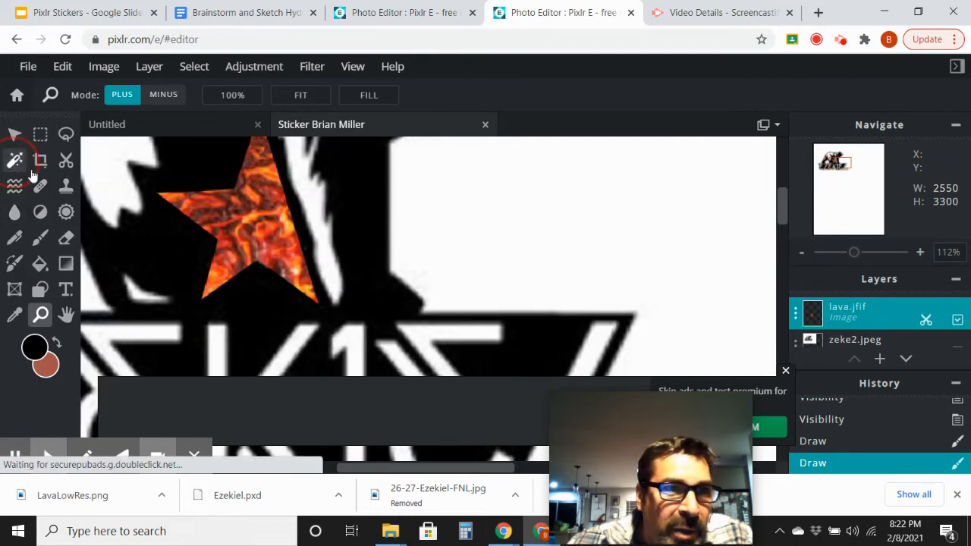
click(219, 271)
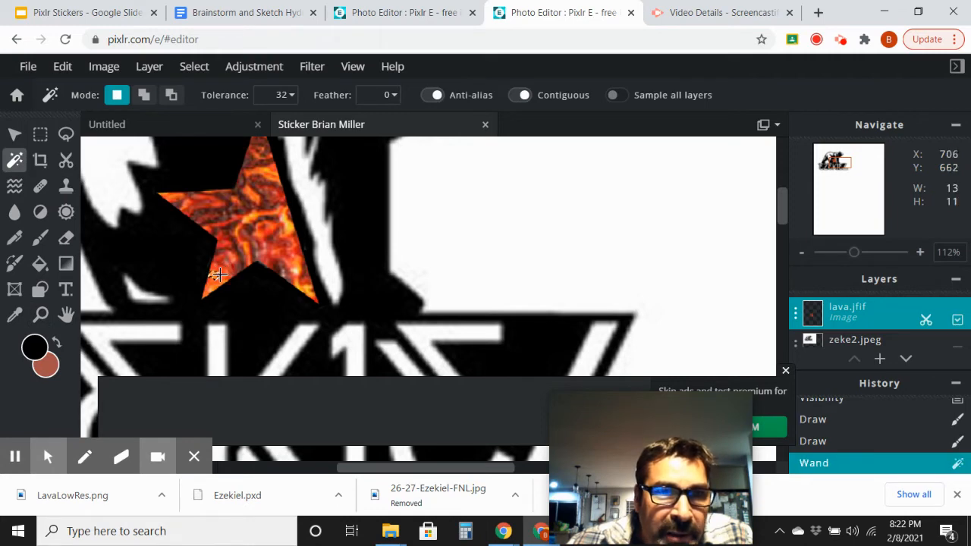
click(286, 224)
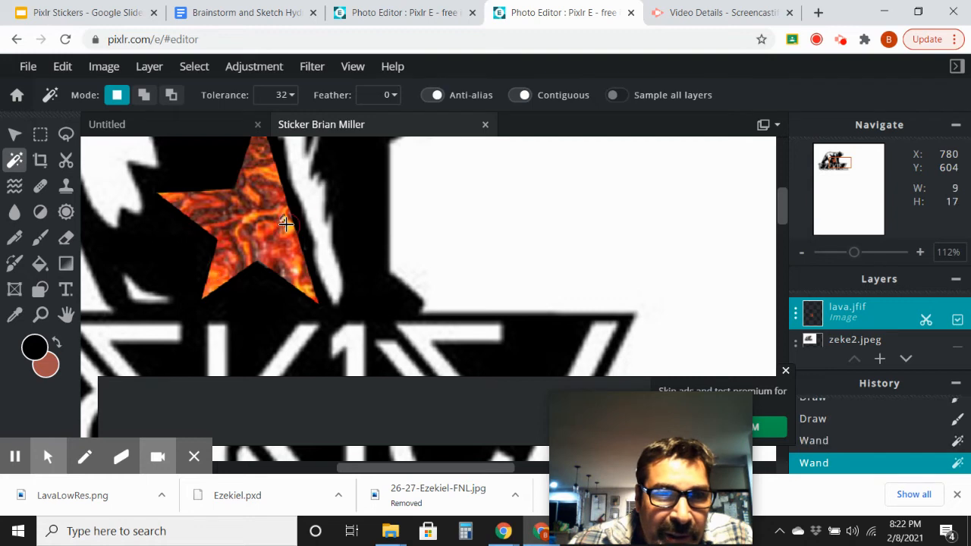
Step: Raise the Magic Wand tolerance to 112 and select the lava texture inside the star
click(290, 97)
drag(204, 121, 215, 122)
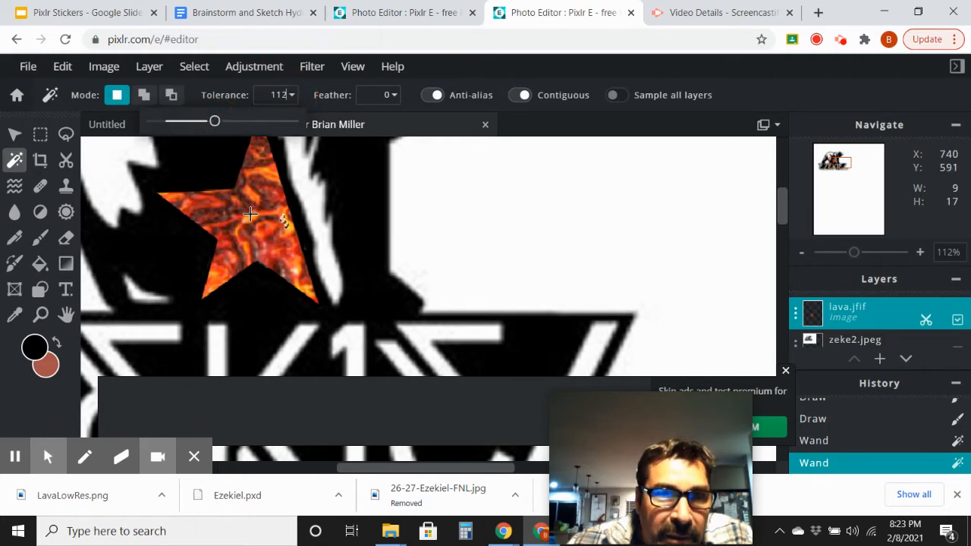
click(248, 217)
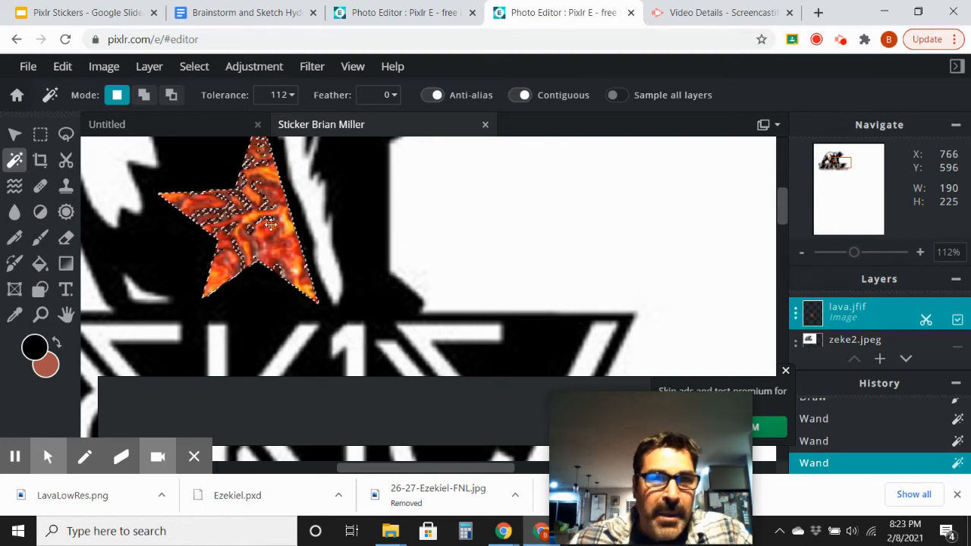
Step: Make zeke2.jpeg the active layer again and clear the Magic Wand selection
click(948, 339)
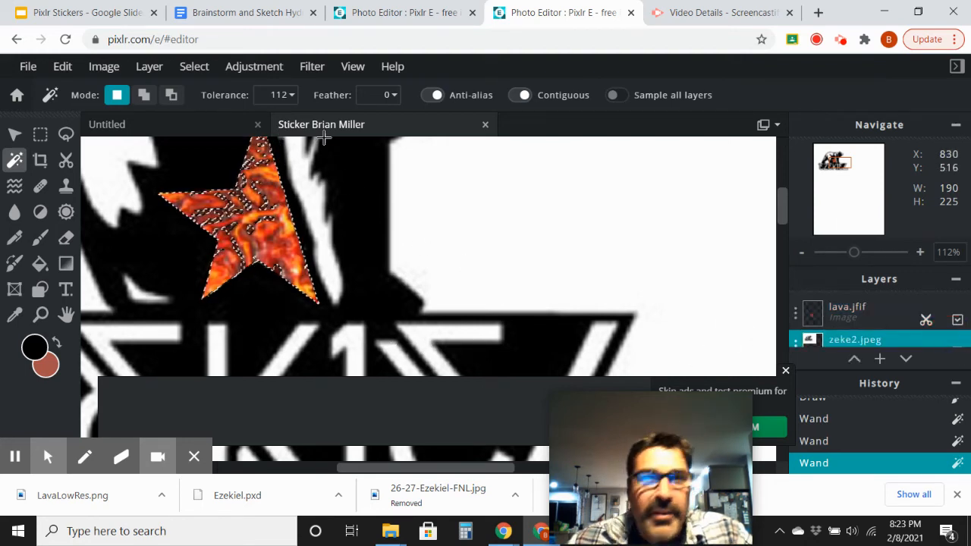
click(203, 70)
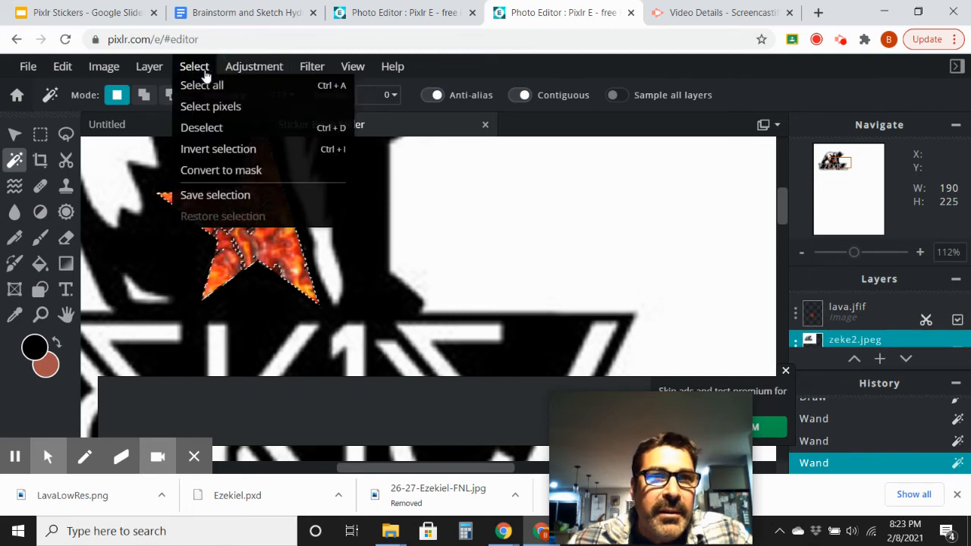
click(206, 128)
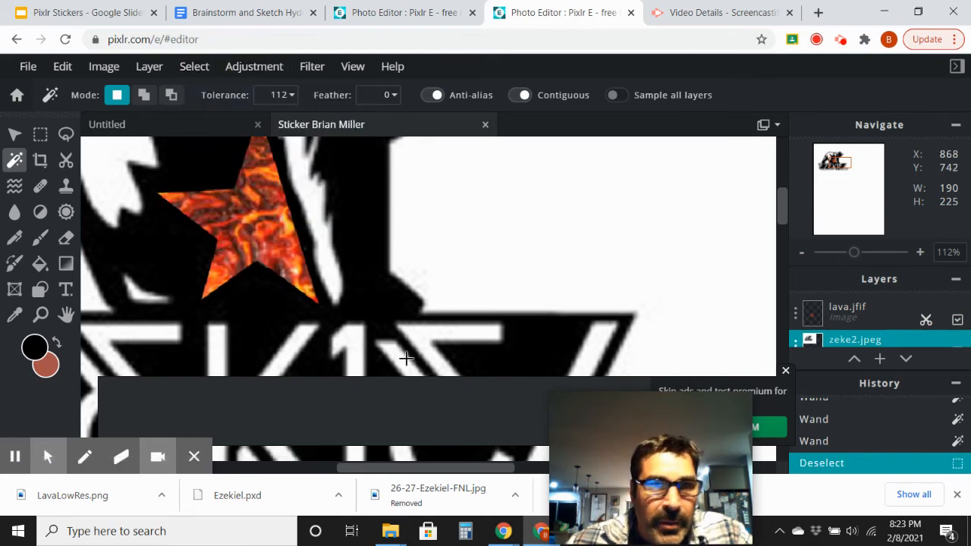
Step: Close the ad banner and zoom out to inspect the full Ezekiel logo on the page
click(785, 372)
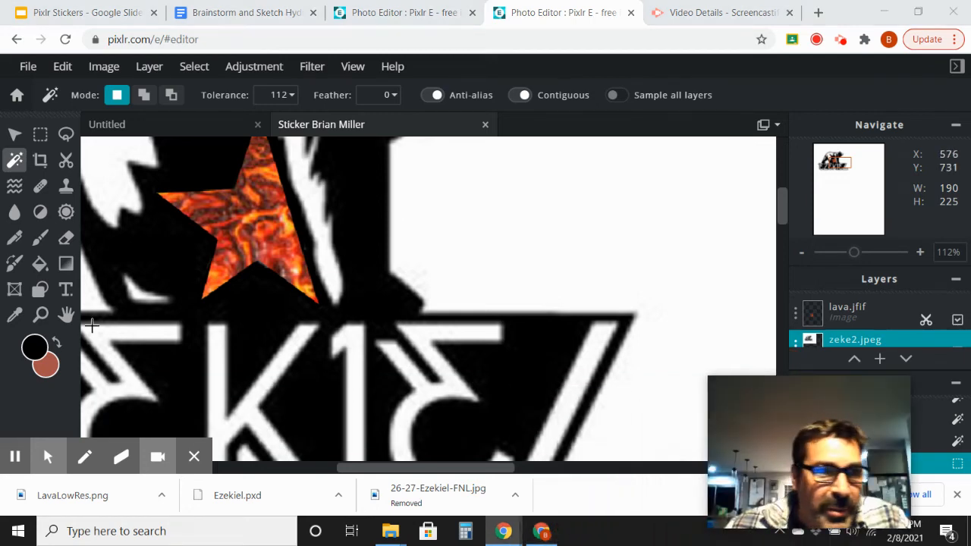
click(40, 314)
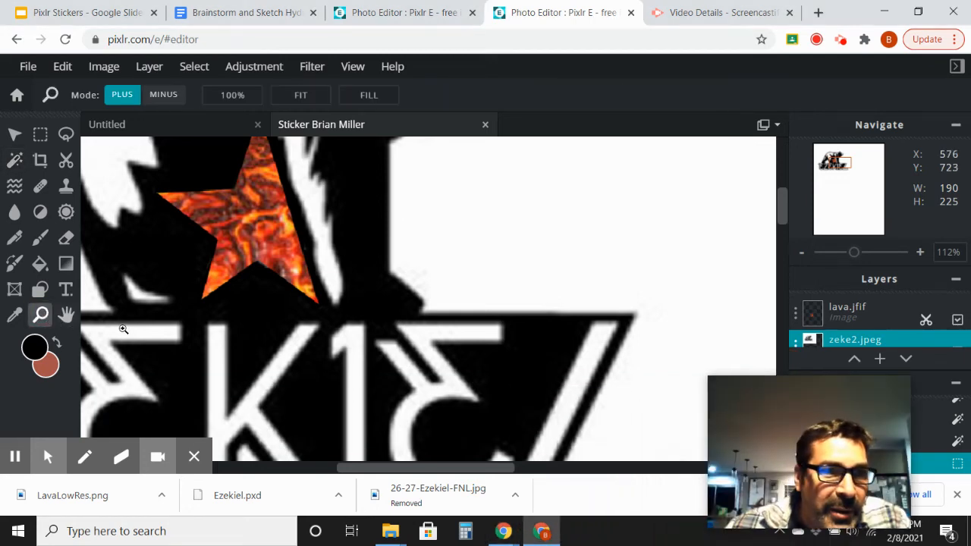
click(164, 94)
click(236, 383)
click(241, 388)
click(241, 388)
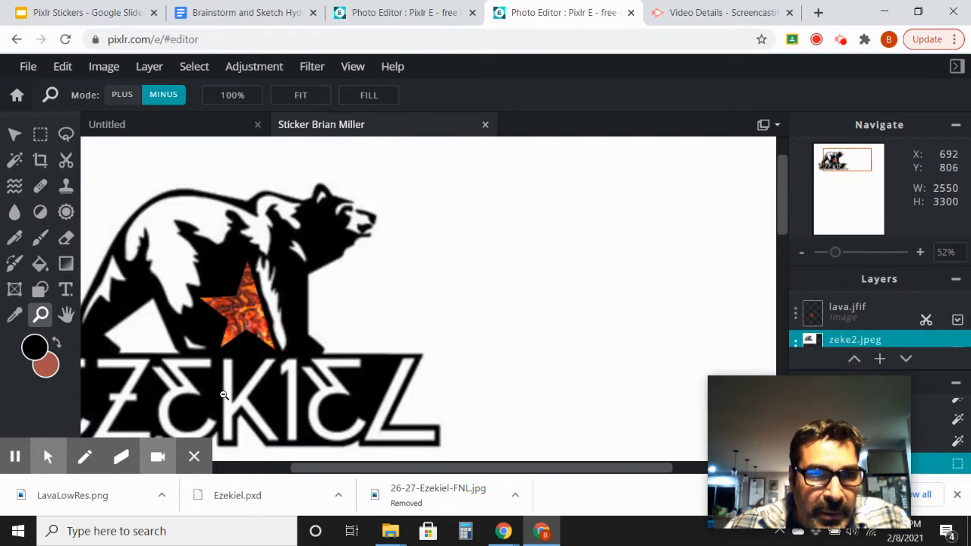
click(218, 396)
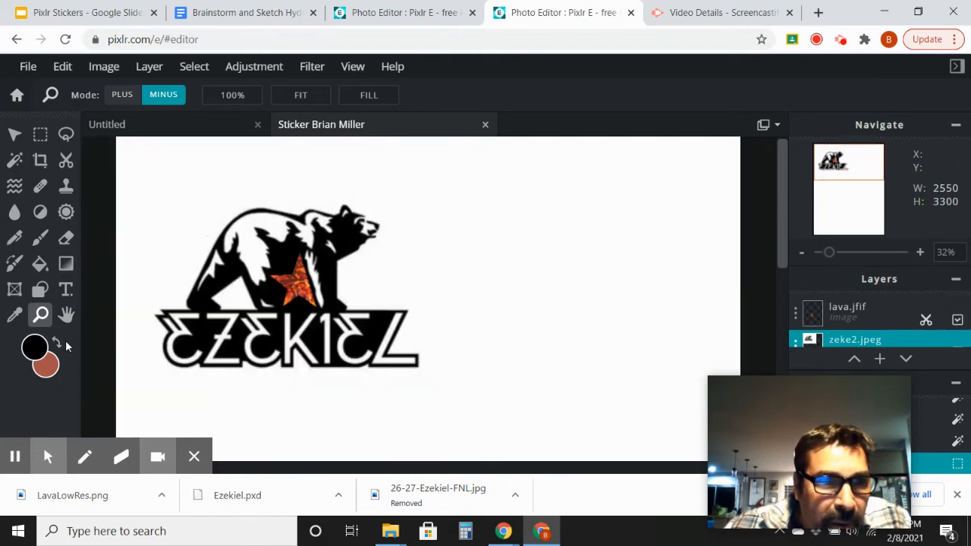
click(121, 94)
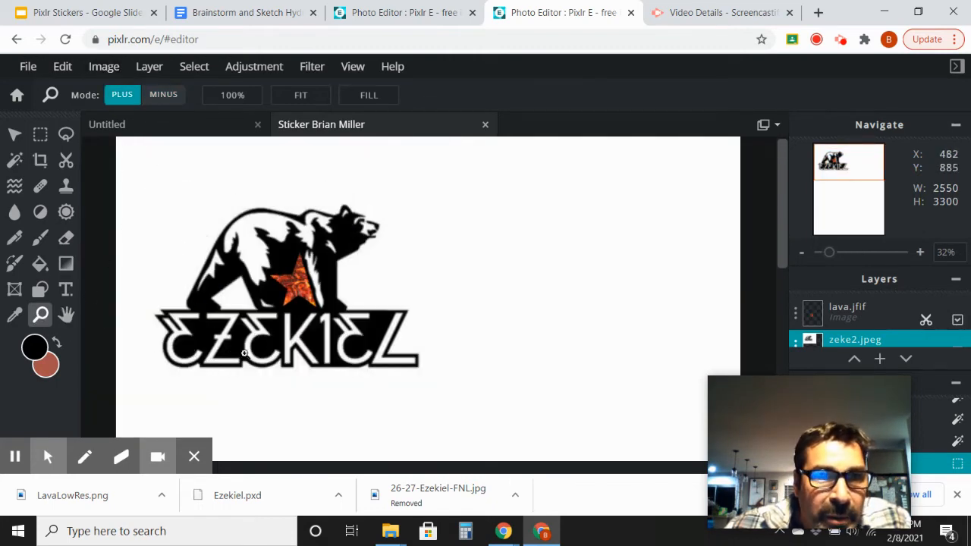
Step: Select the first E of the EZEKIEL lettering with the Magic Wand at a tolerance of 62
click(248, 351)
click(245, 333)
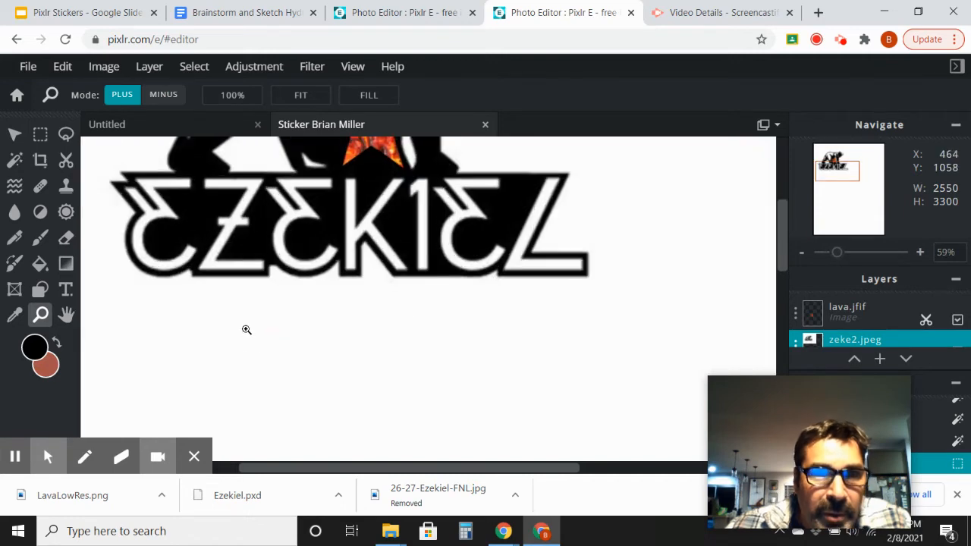
click(66, 314)
drag(289, 248, 320, 304)
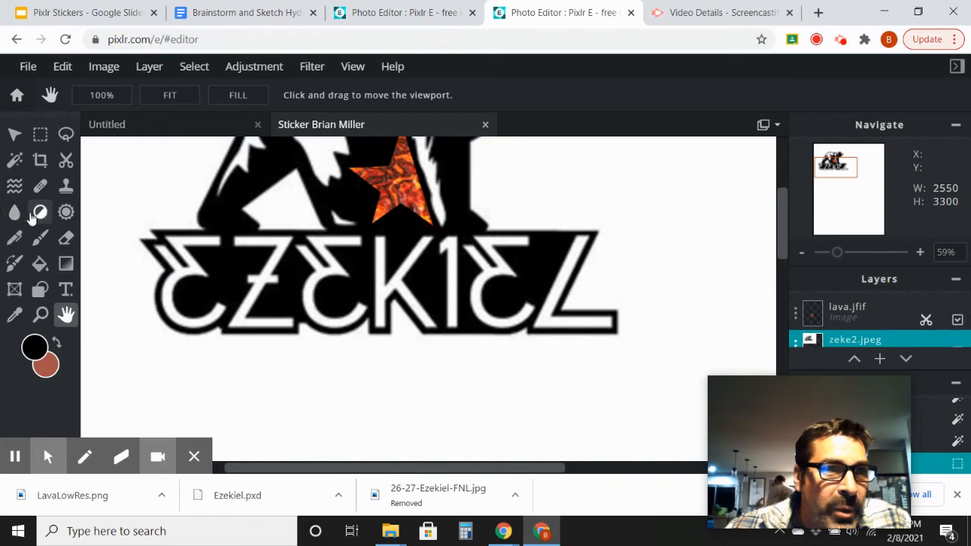
click(15, 159)
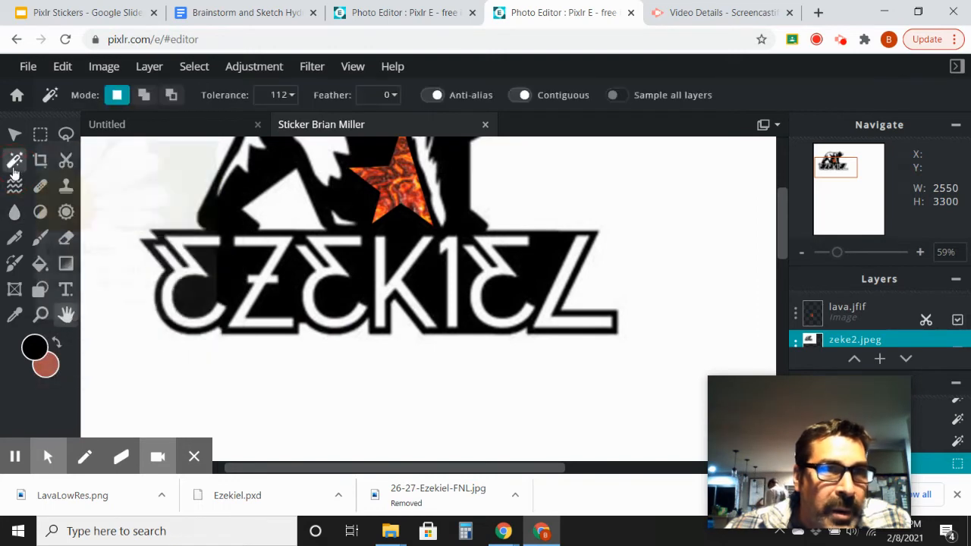
click(278, 95)
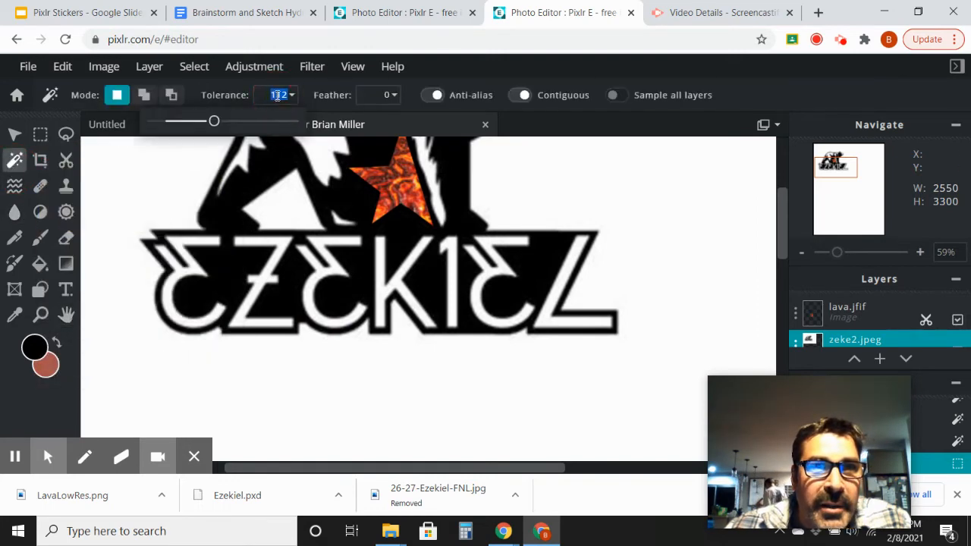
text(6)
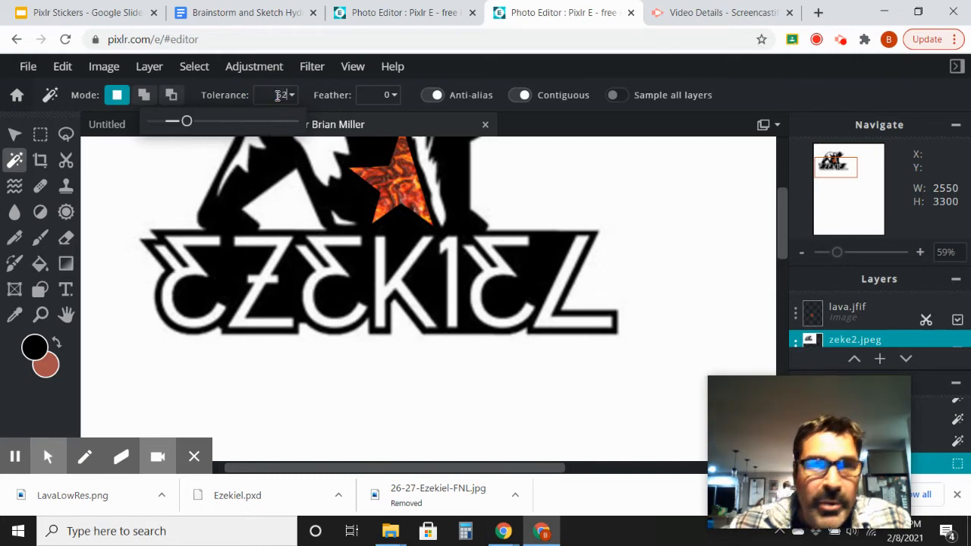
click(185, 241)
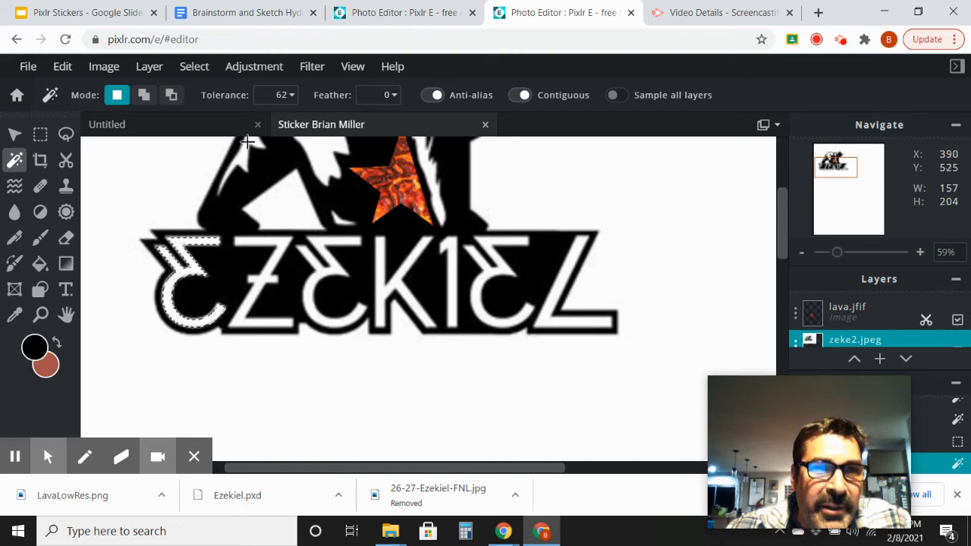
Step: Raise the Magic Wand tolerance to 120 and select the letter Z of the EZEKIEL lettering
click(279, 95)
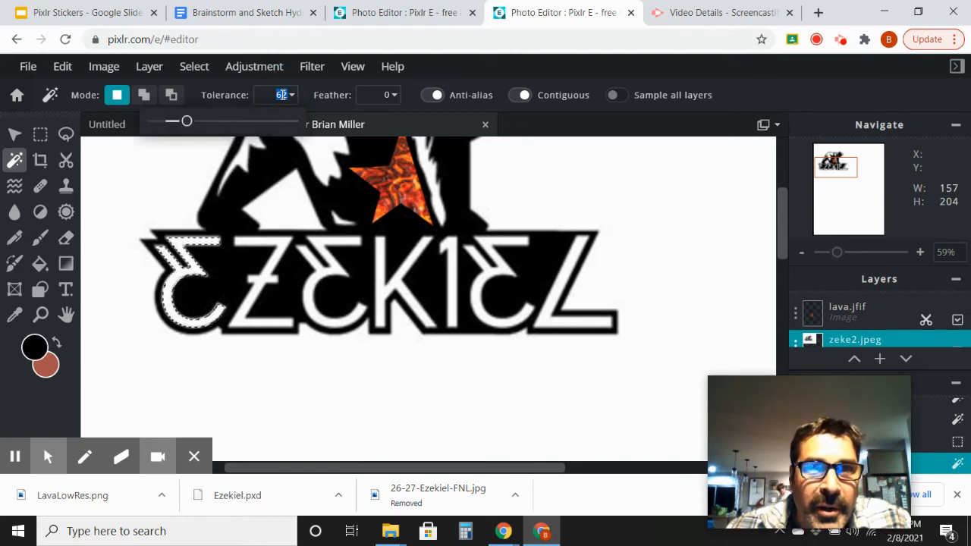
text(120)
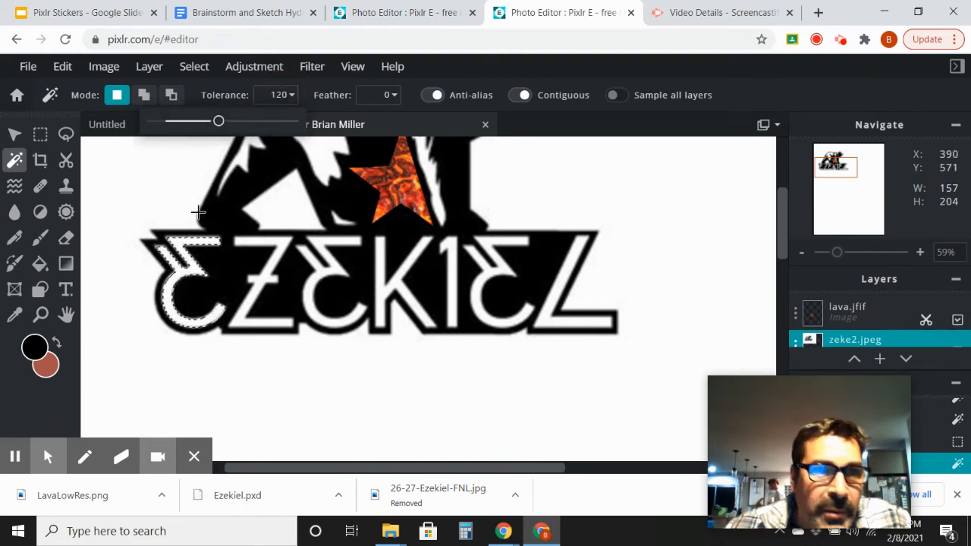
click(269, 263)
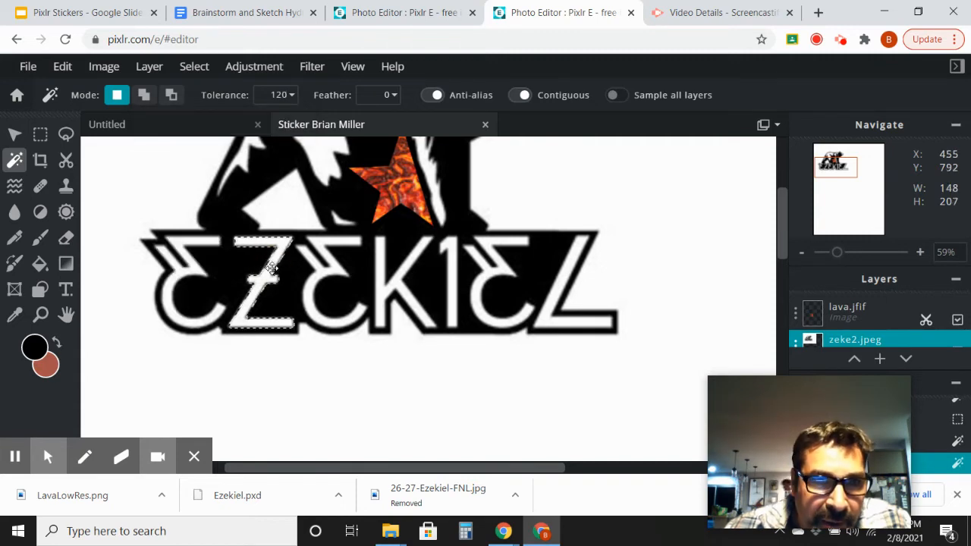
Step: Add the remaining letters E, E, K, I, E and L of EZEKIEL to the selection and save the selection
key(shift)
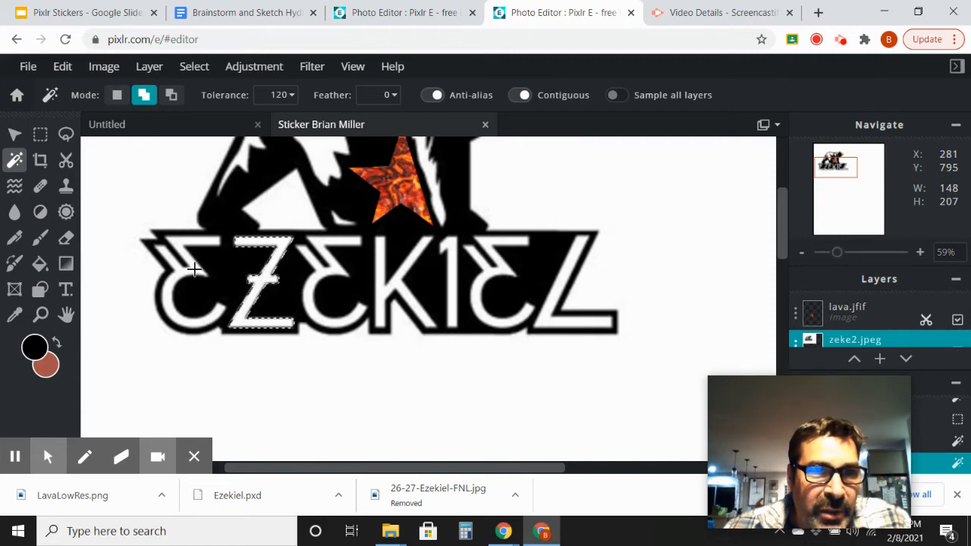
click(194, 269)
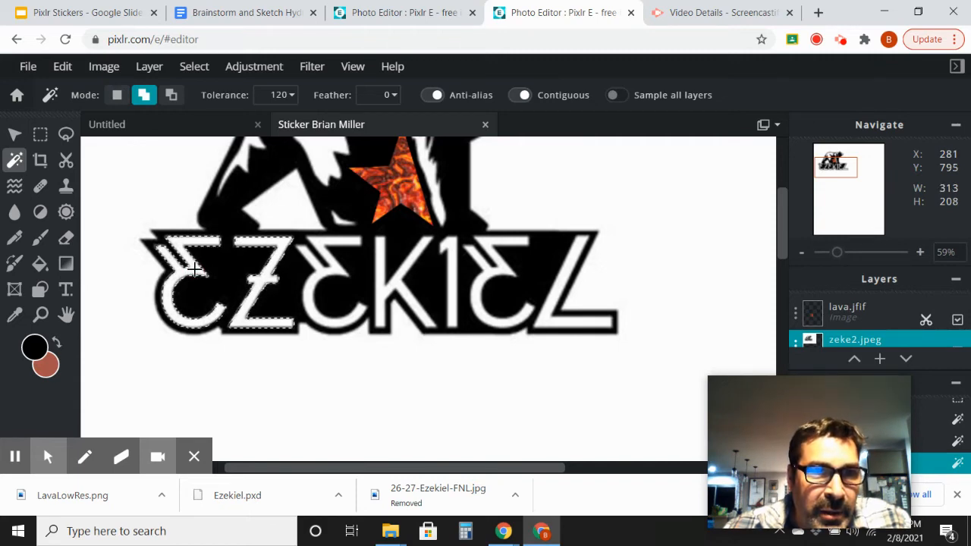
click(315, 276)
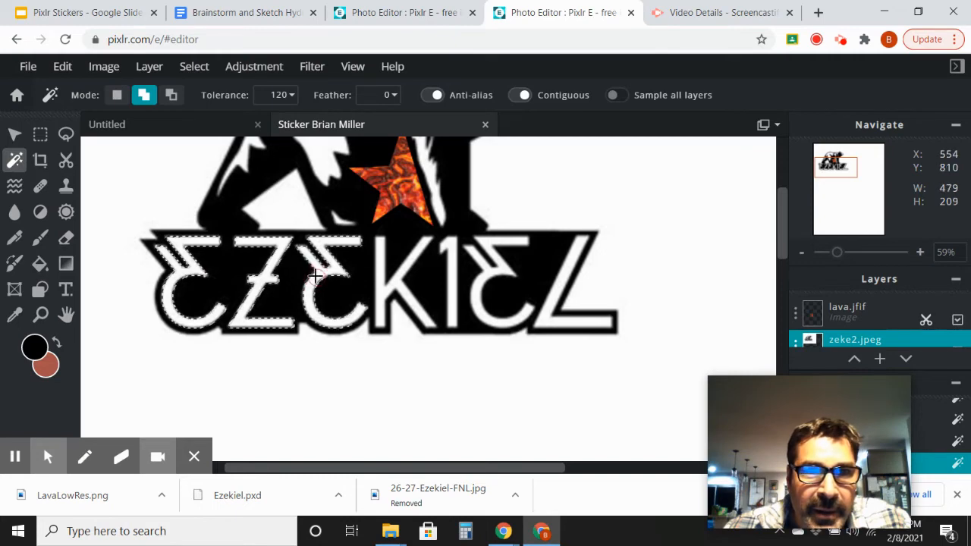
click(395, 283)
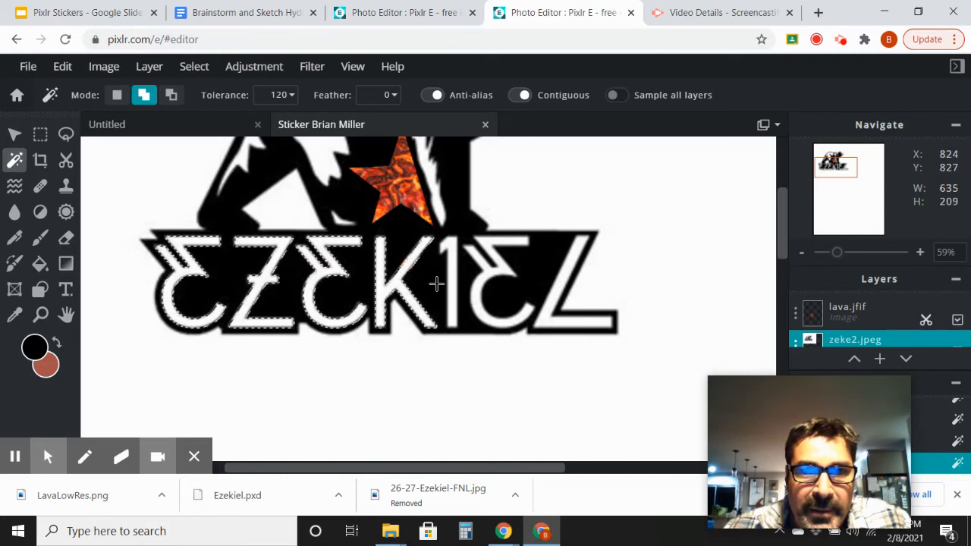
click(450, 287)
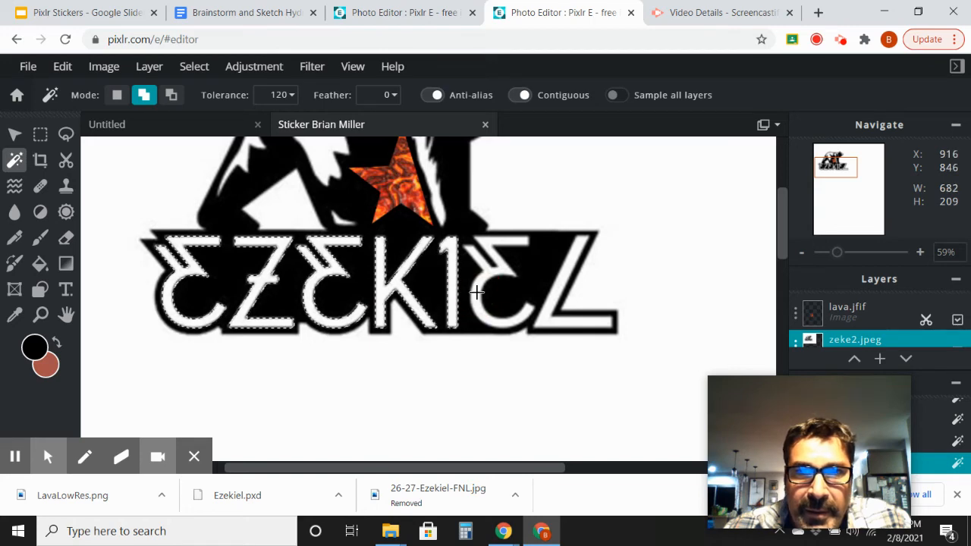
click(502, 292)
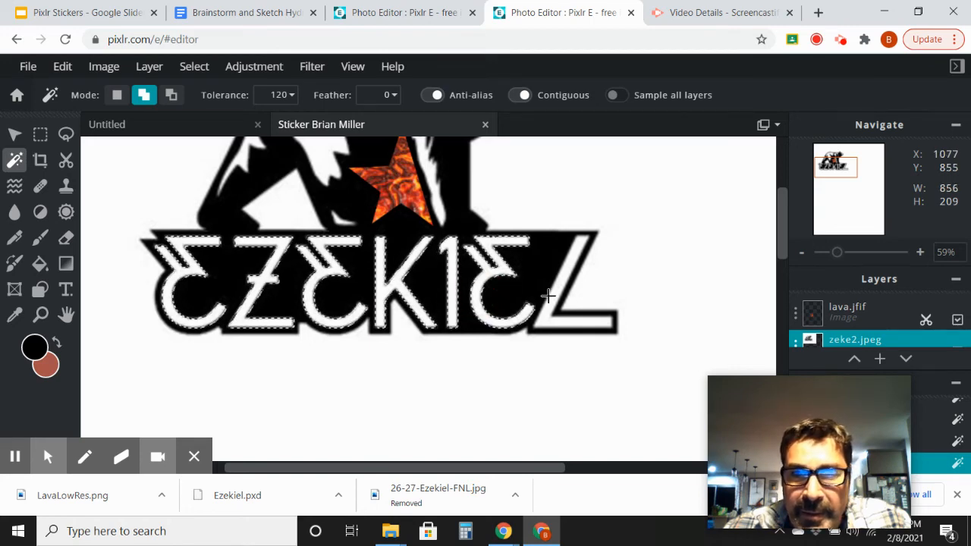
shift+click(551, 298)
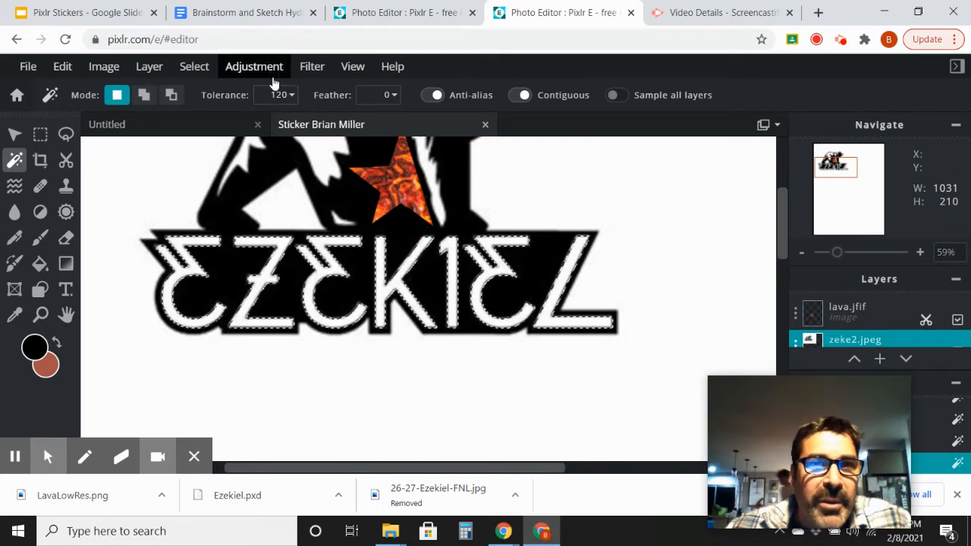
click(203, 68)
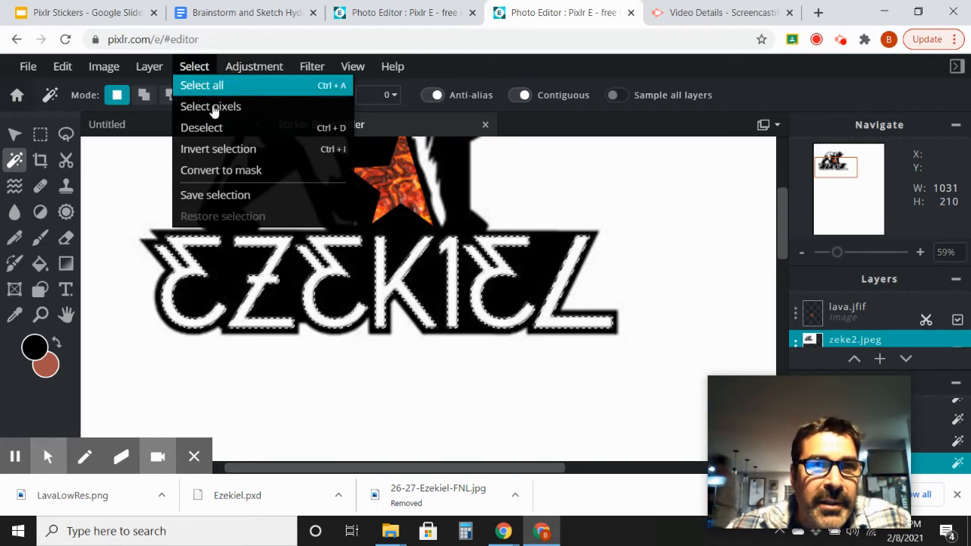
click(217, 196)
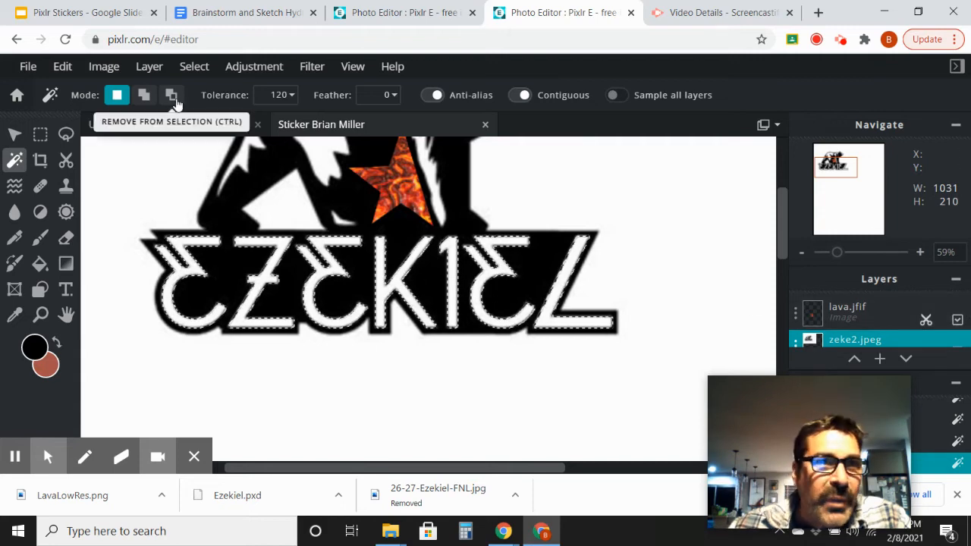
Step: Add the image 26-27-Ezekiel-FNL.jpg from the assets folder as a new layer
click(151, 68)
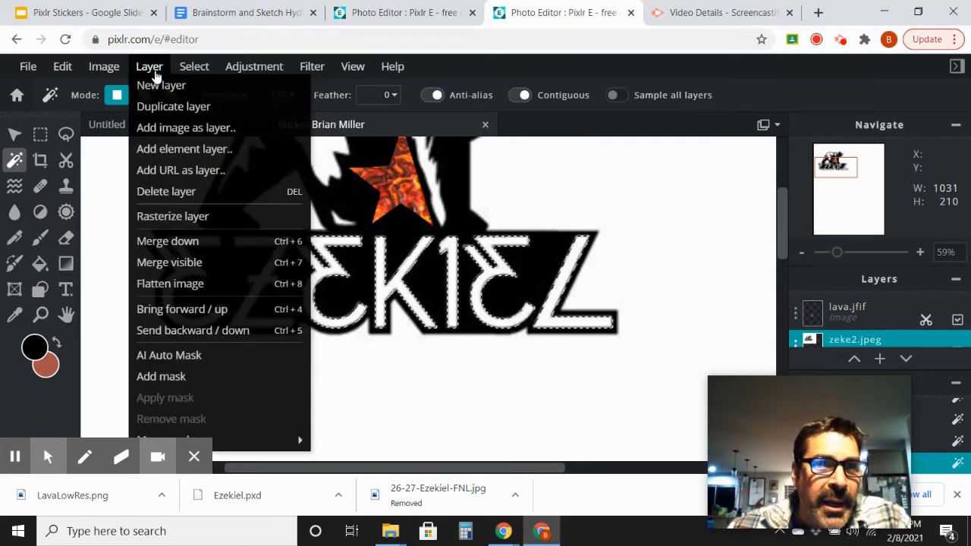
click(163, 130)
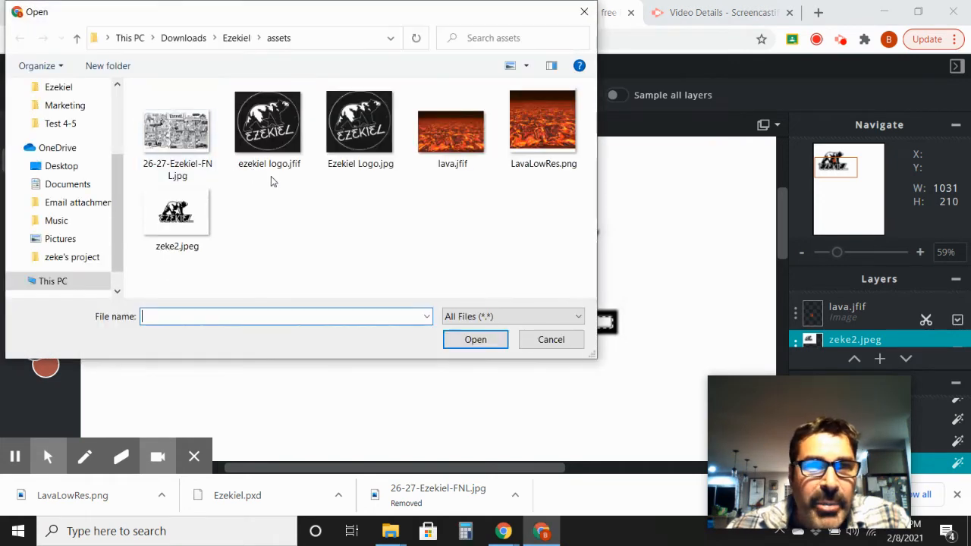
double_click(177, 147)
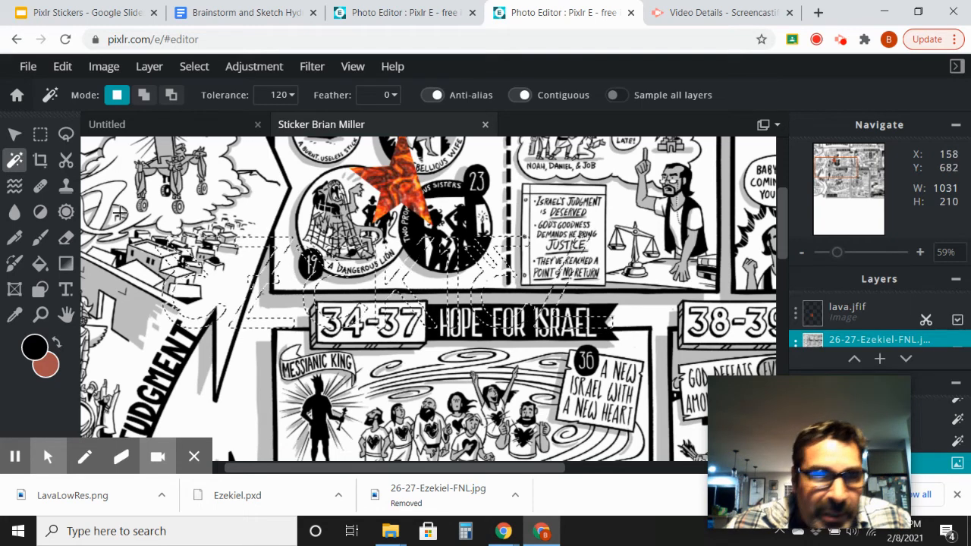
Step: Try to reposition the 26-27-Ezekiel-FNL.jpg image with the lettering selection still active, and undo the move
click(66, 314)
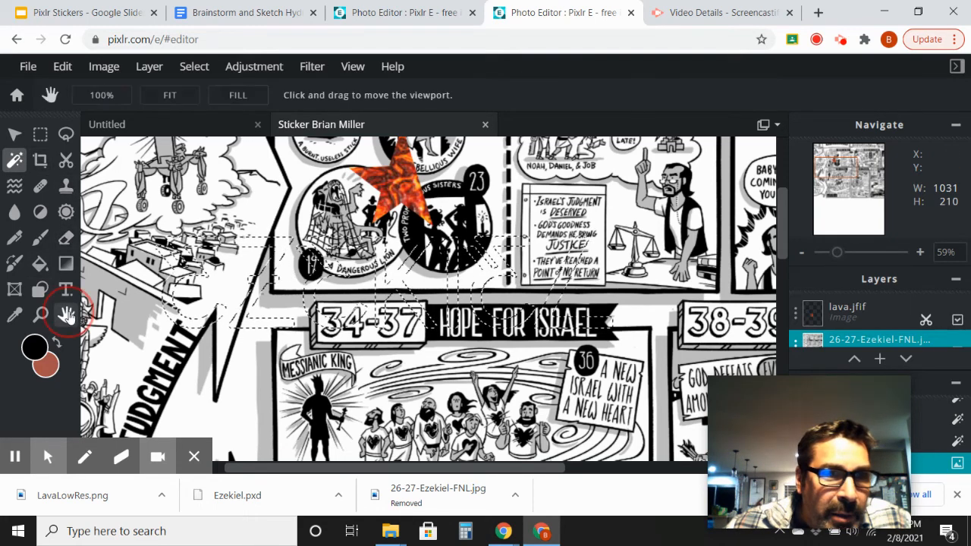
drag(203, 226, 307, 269)
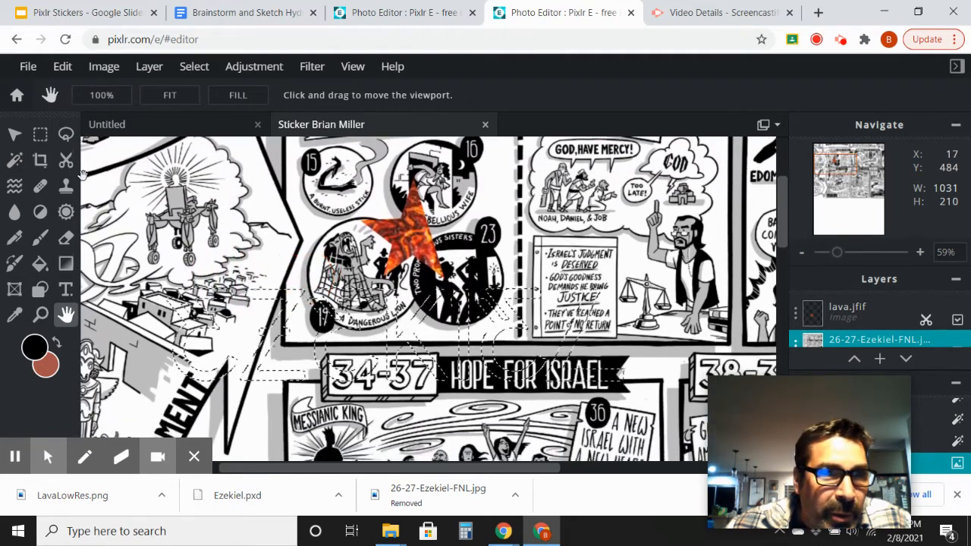
click(14, 134)
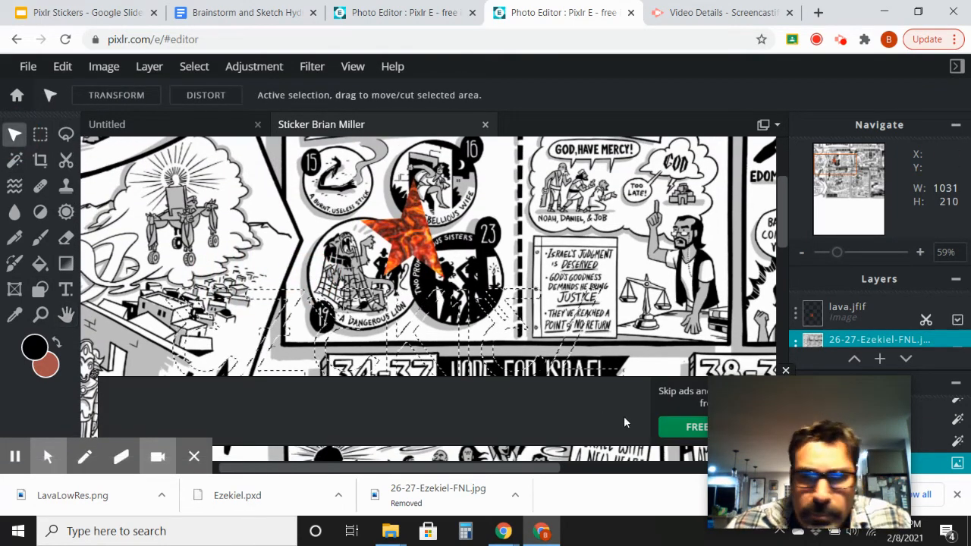
drag(786, 394, 791, 431)
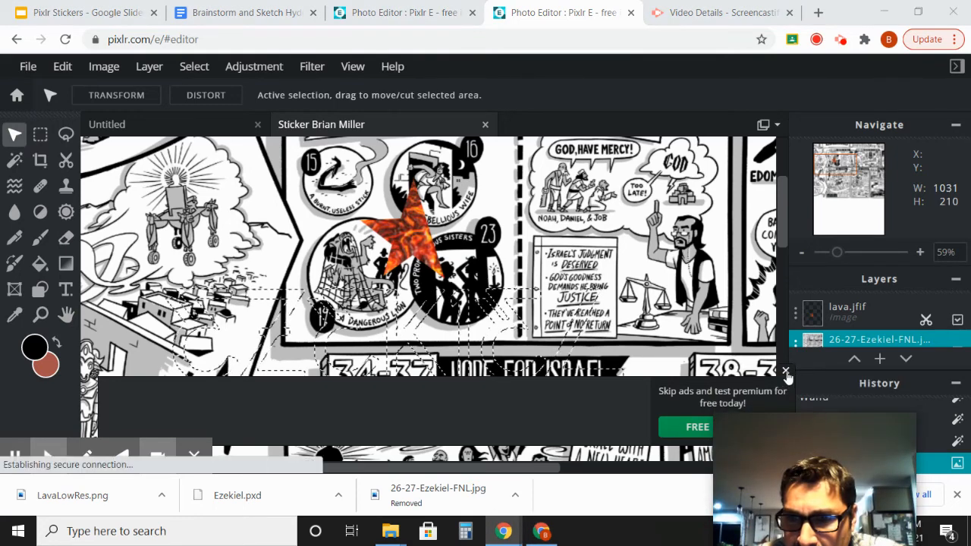
click(785, 371)
click(346, 275)
drag(346, 275, 358, 283)
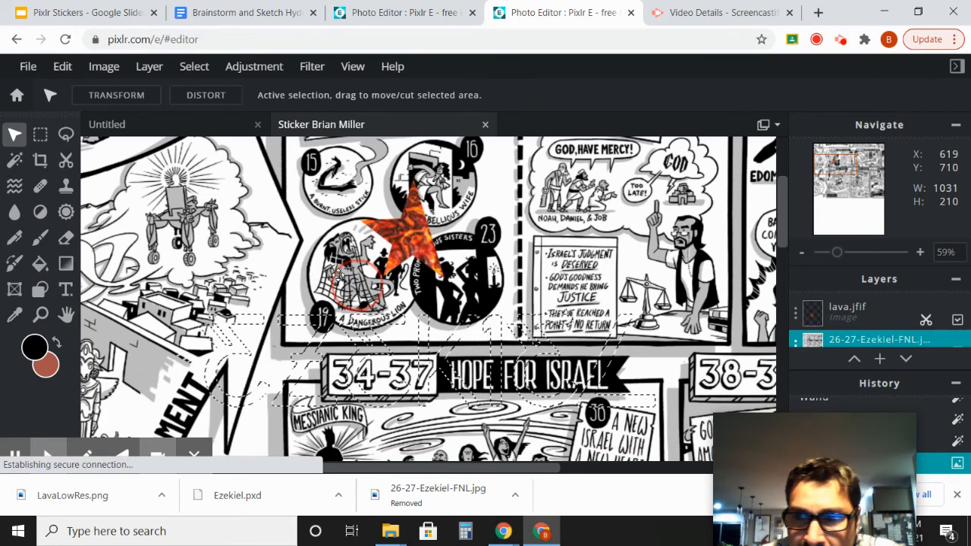
click(65, 69)
click(73, 88)
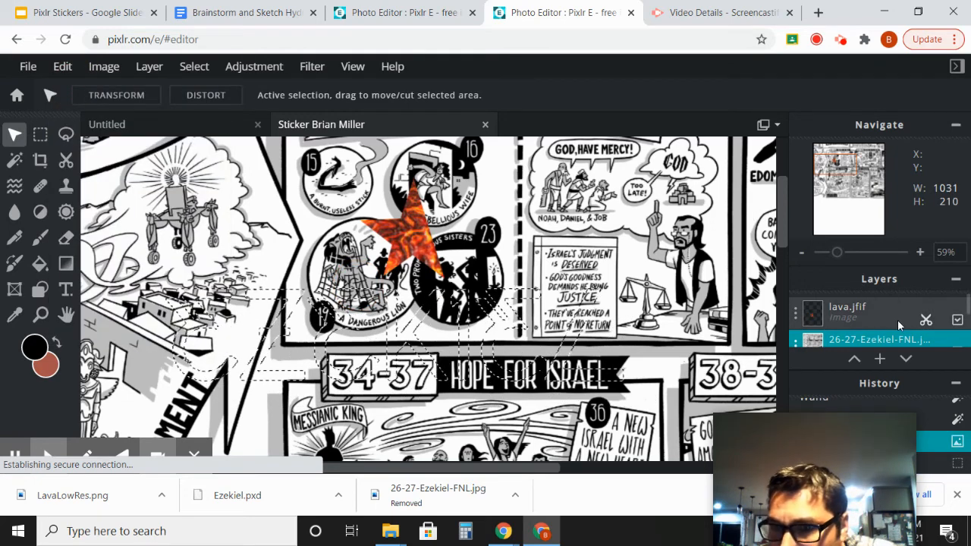
Step: With the whole page in view, try once more to shift the added Ezekiel comic image, and undo that move
scroll(887, 335, down, 1)
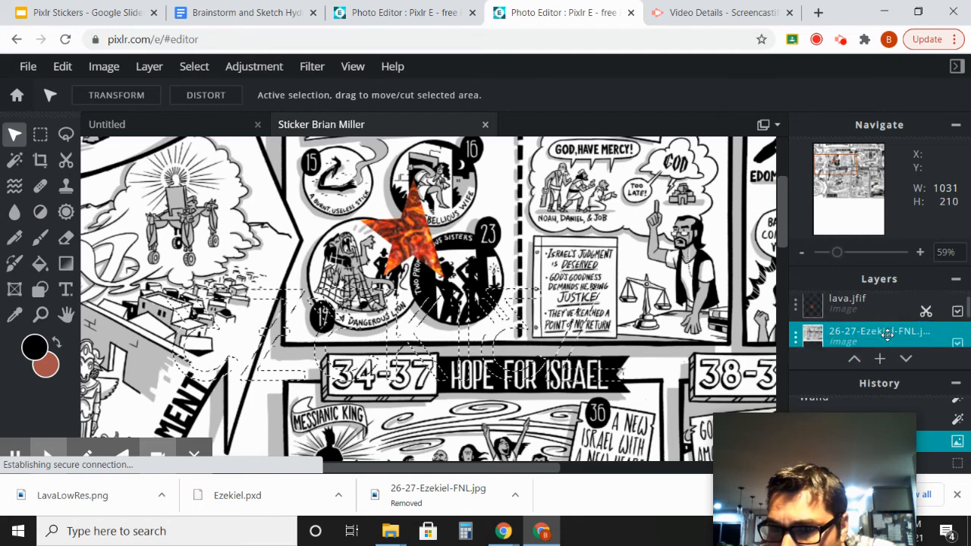
scroll(888, 339, up, 1)
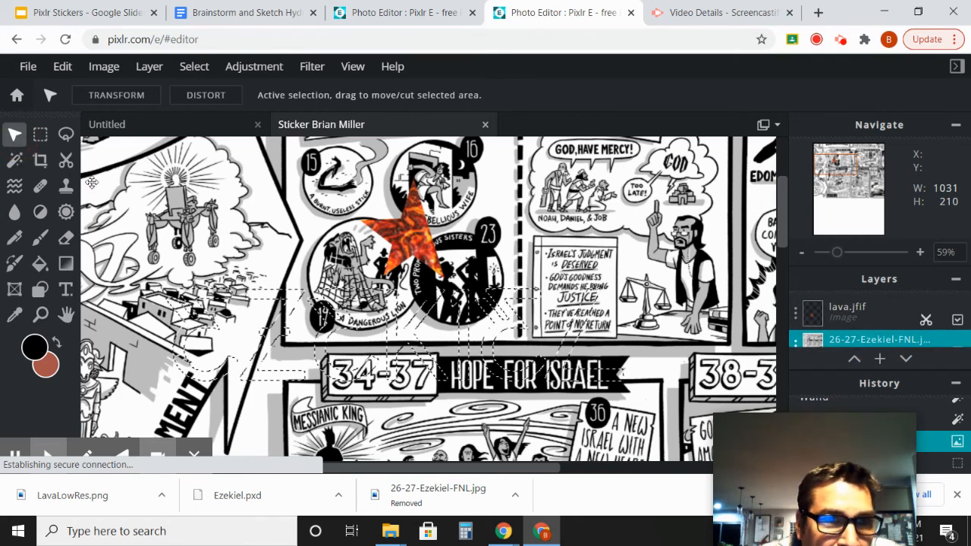
click(41, 315)
click(163, 101)
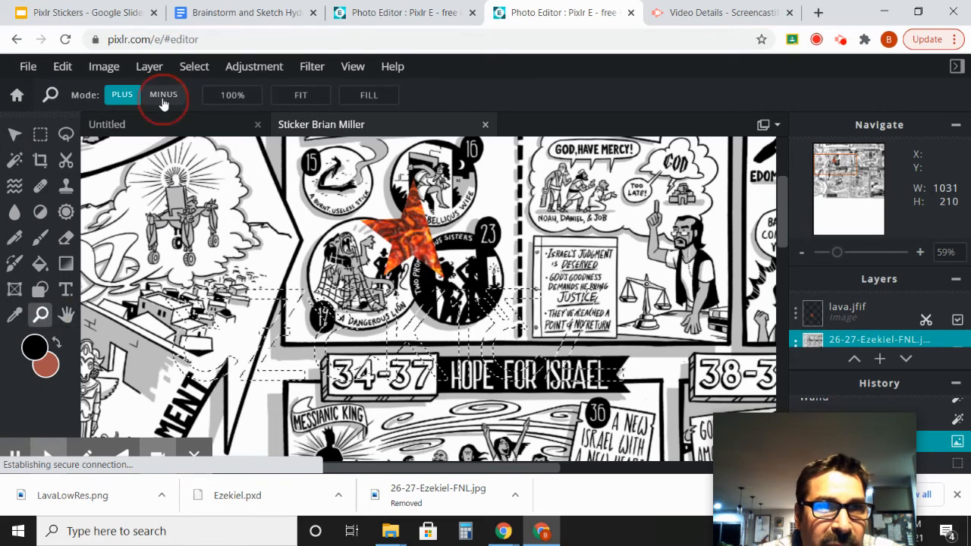
click(244, 253)
click(332, 283)
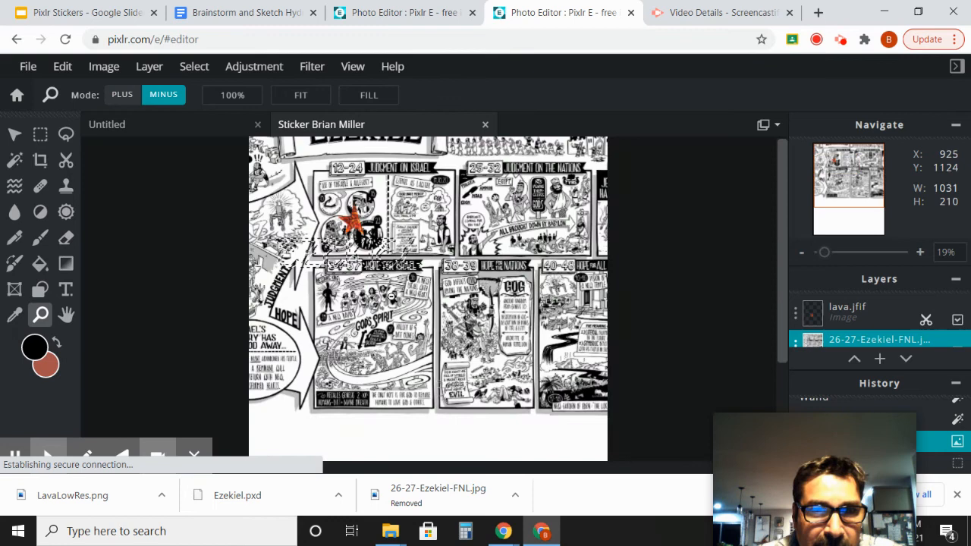
click(476, 318)
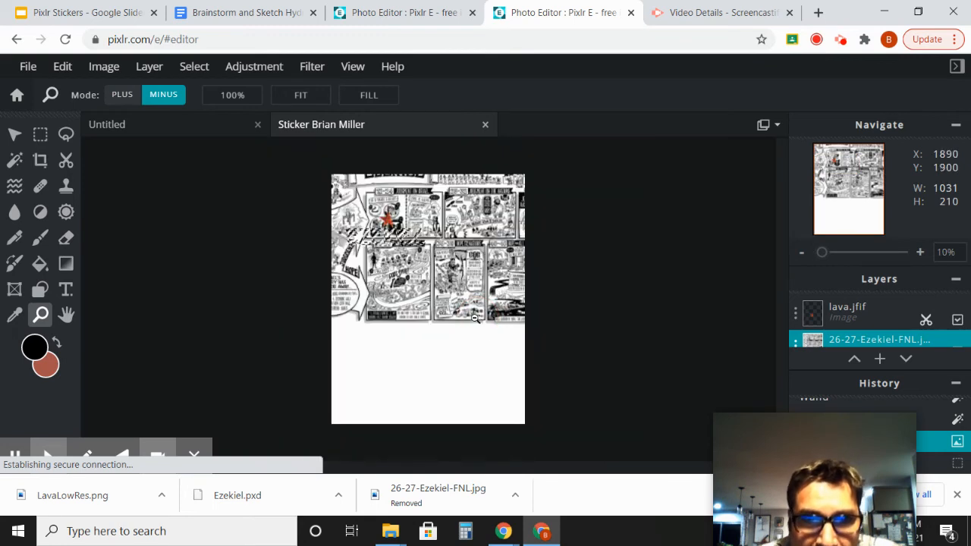
click(16, 133)
drag(388, 302, 406, 311)
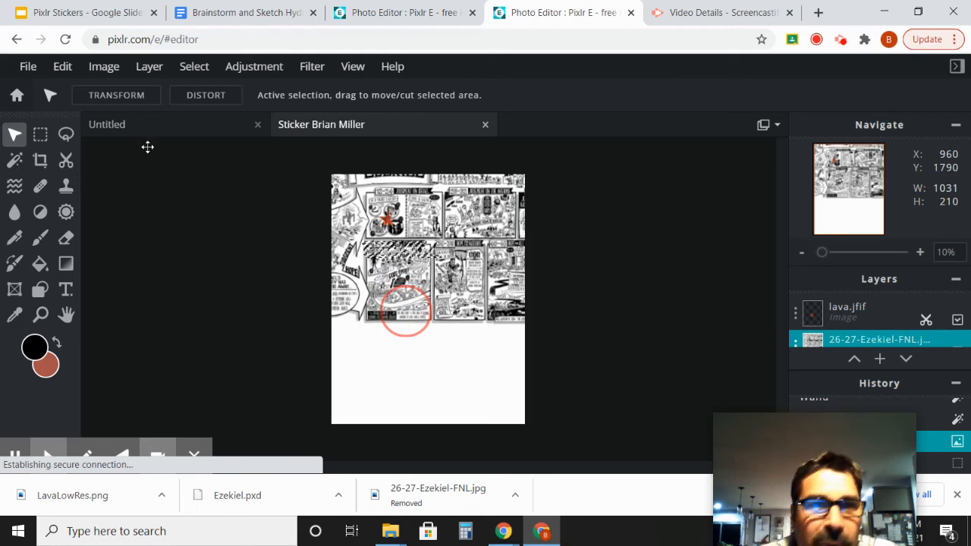
click(62, 67)
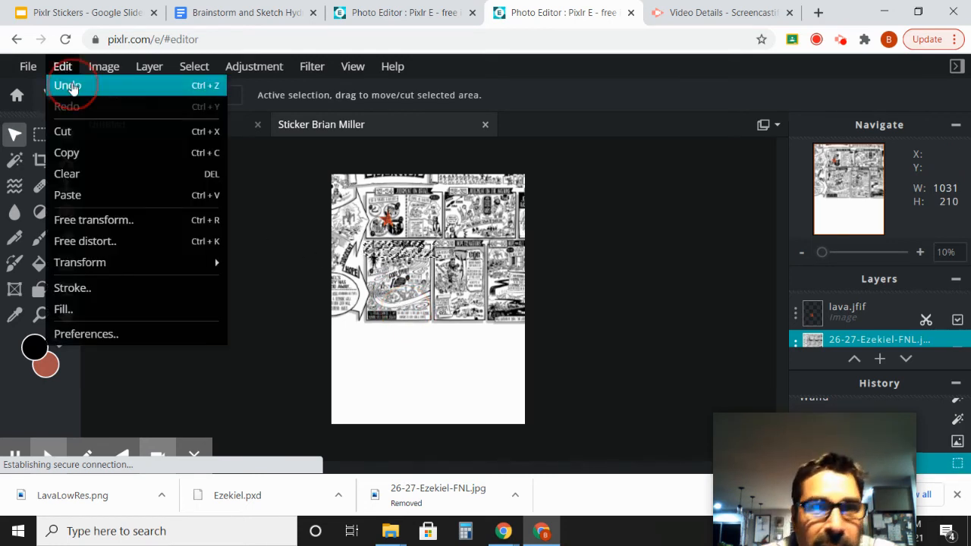
click(68, 86)
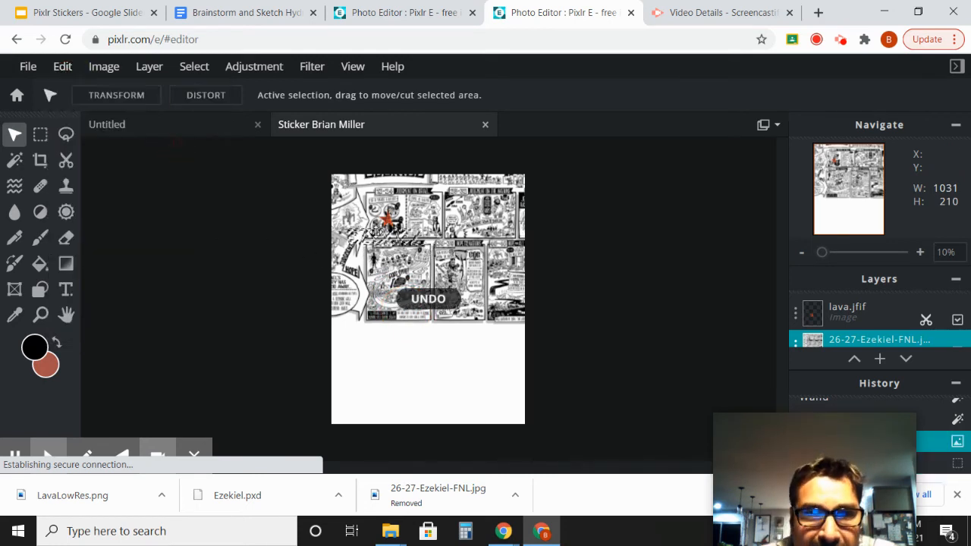
Step: Deselect the lettering and move the 26-27-Ezekiel-FNL.jpg comic image to X -490, Y -693 so it covers the EZEKIEL logo
click(190, 70)
click(198, 129)
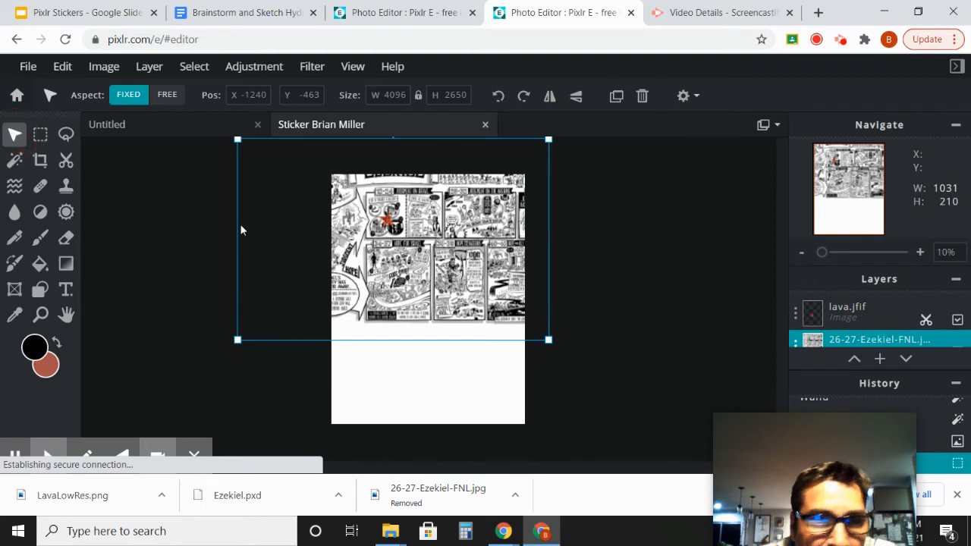
drag(386, 272, 449, 258)
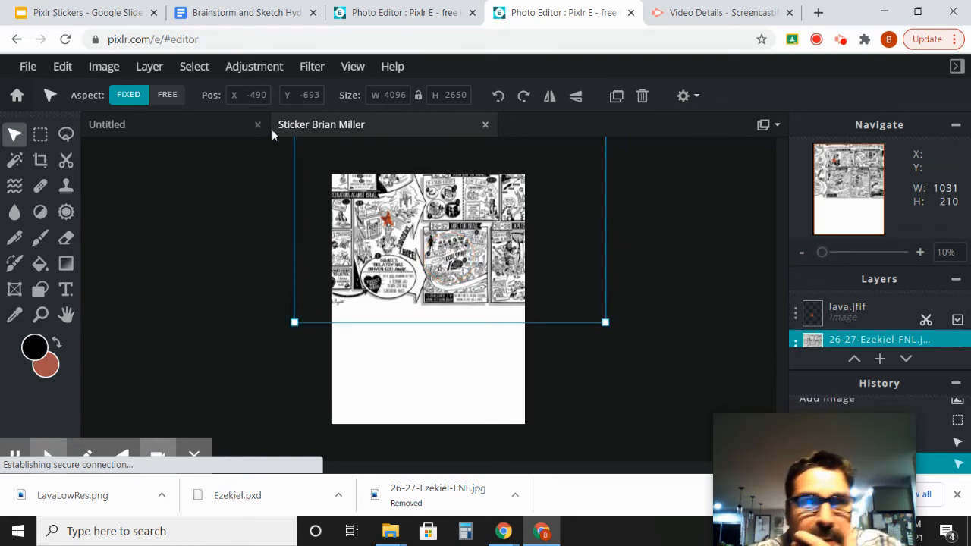
Step: Restore the saved lettering selection and convert it to a mask on the 26-27-Ezekiel-FNL.jpg layer
click(194, 66)
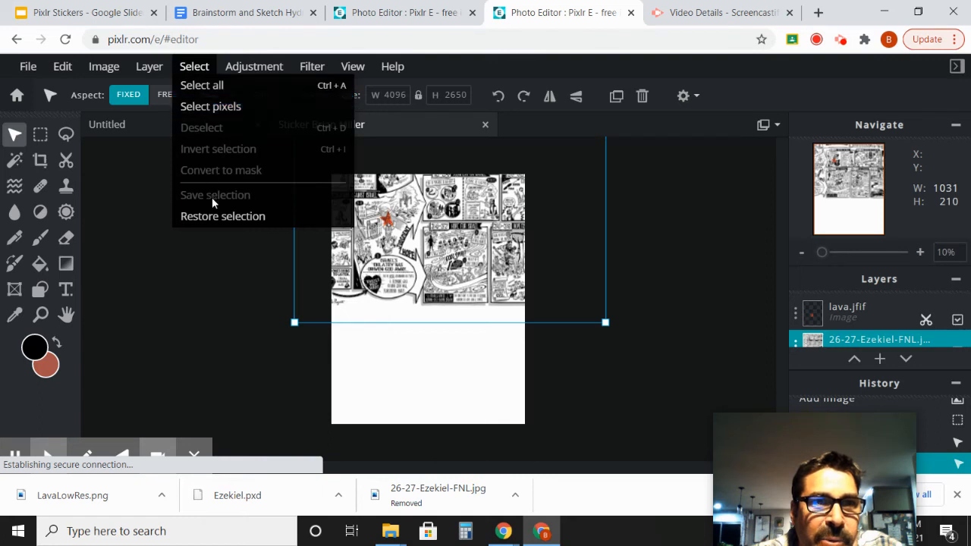
click(212, 218)
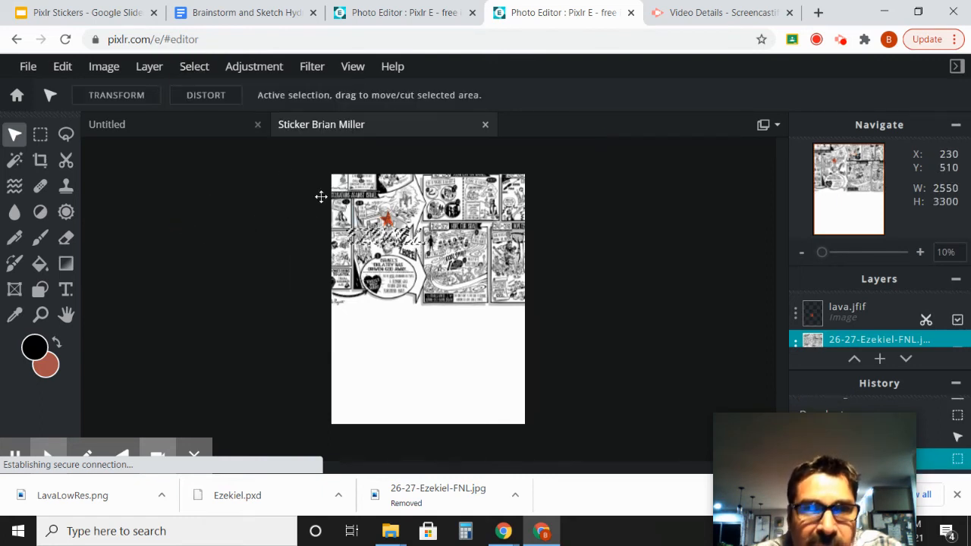
click(197, 71)
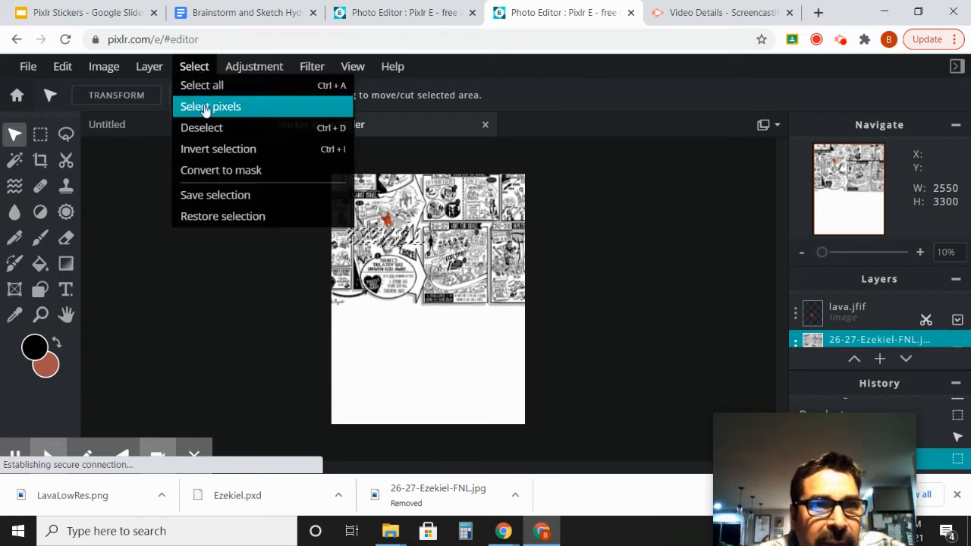
click(216, 172)
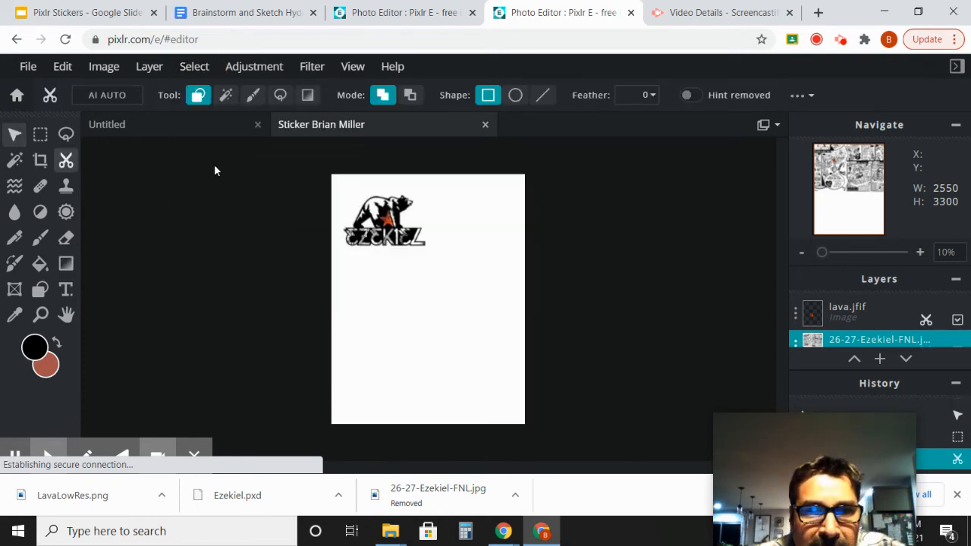
Step: Examine the bear artwork up close, checking the lava-filled star and the comic image inside the EZEKIEL lettering
click(40, 314)
click(375, 244)
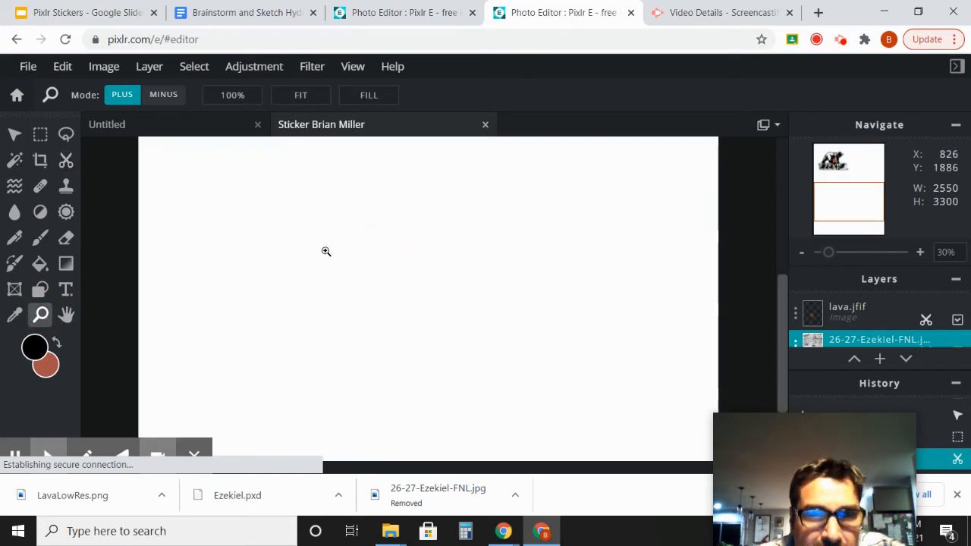
click(309, 260)
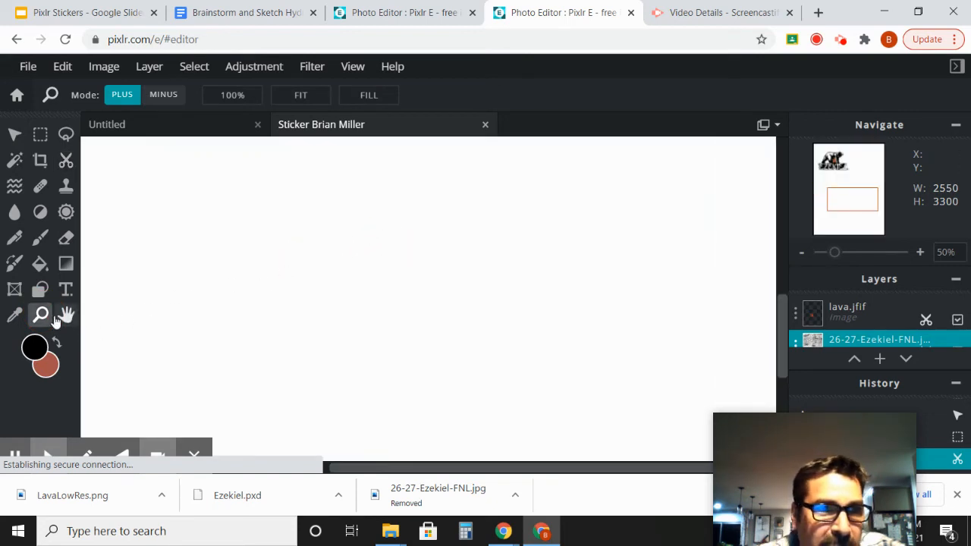
click(162, 94)
click(256, 241)
click(258, 241)
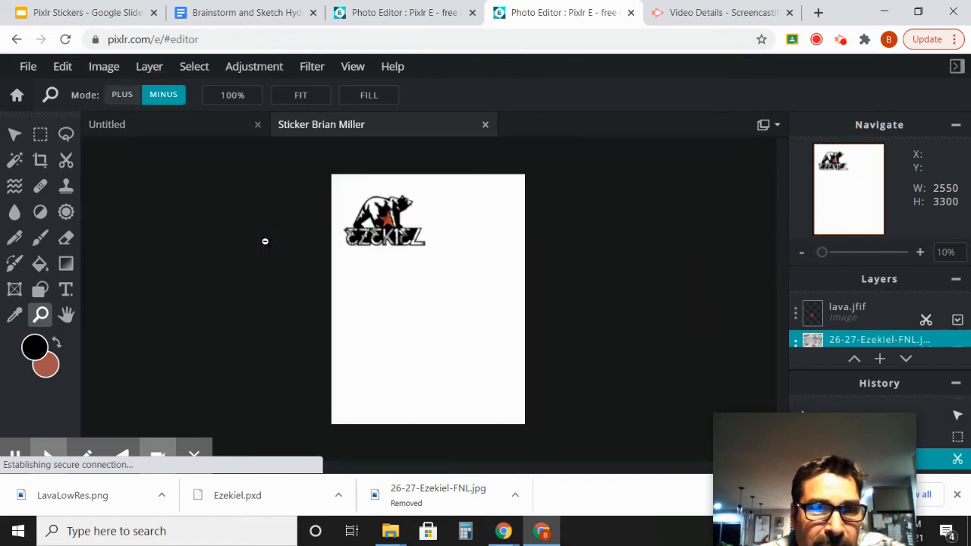
click(123, 95)
click(379, 234)
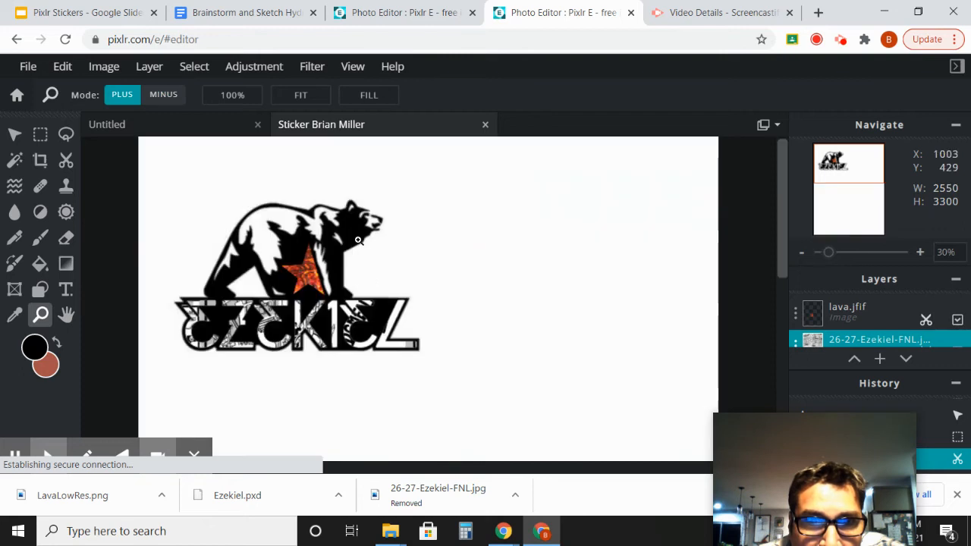
click(252, 306)
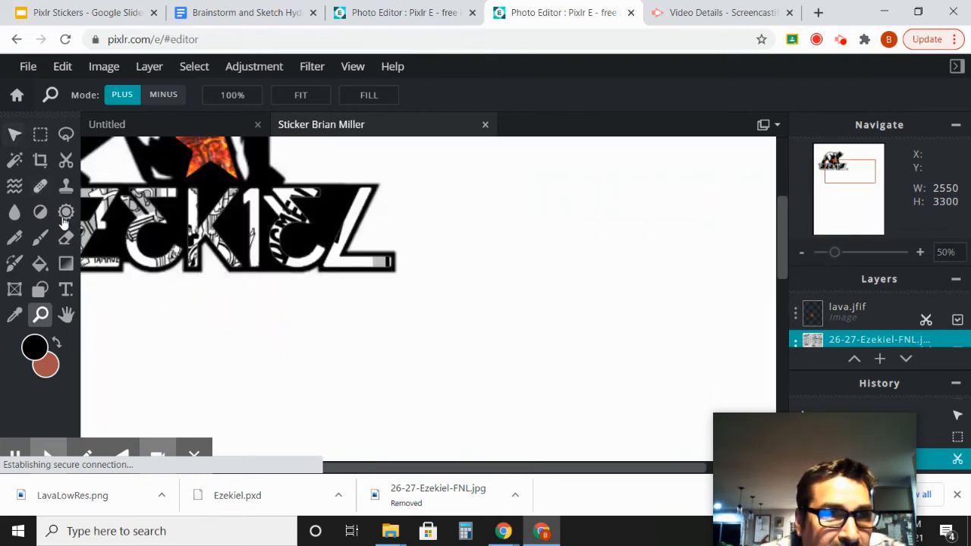
click(66, 314)
drag(141, 298, 288, 412)
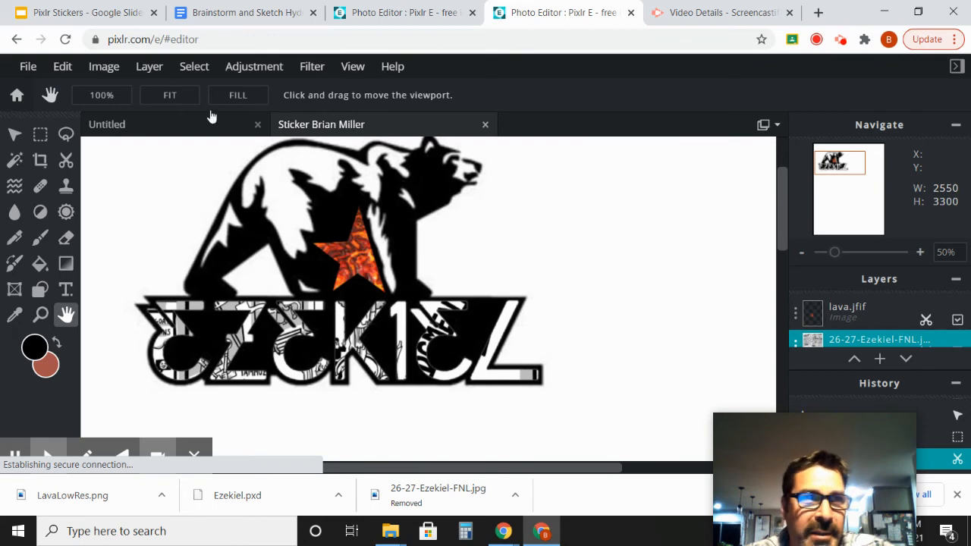
Step: Switch to the Pixlr Stickers presentation in Google Slides and read on to the slide about long-term saving
click(104, 20)
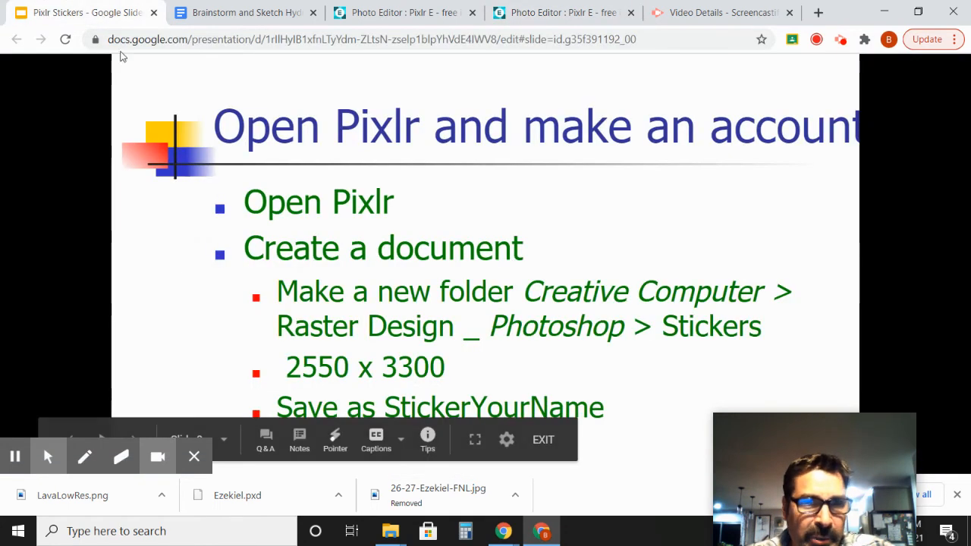
click(311, 251)
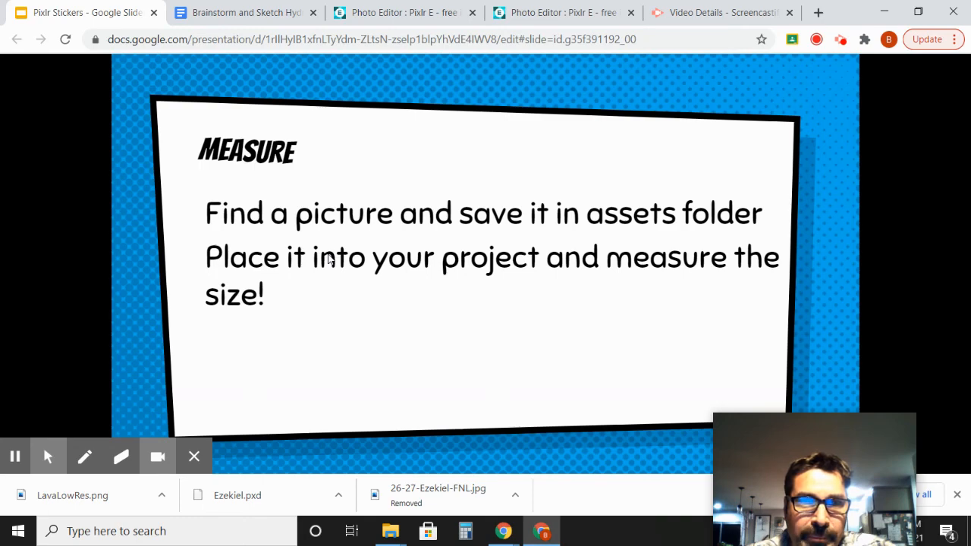
click(328, 259)
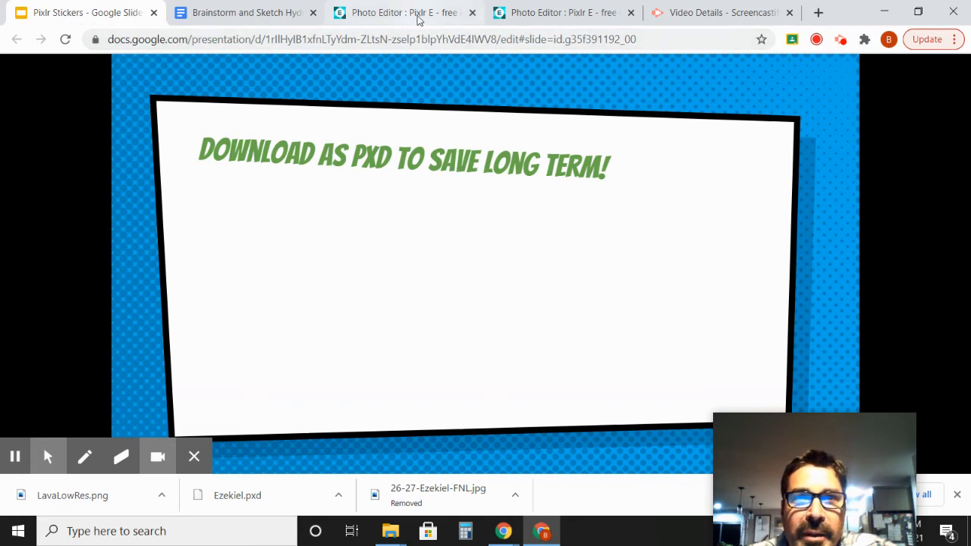
click(540, 22)
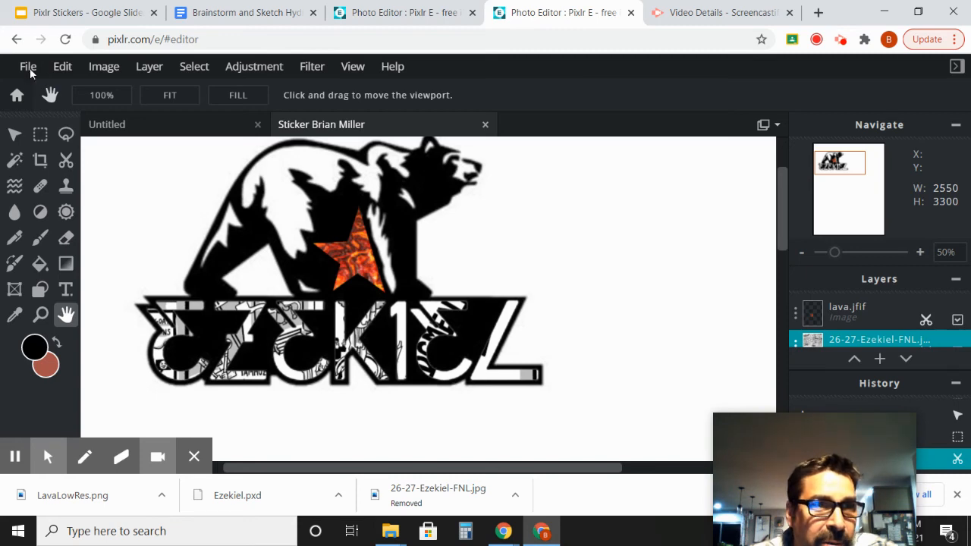
Step: Back in Pixlr E, save the sticker document as a PXD file under its existing name
click(28, 72)
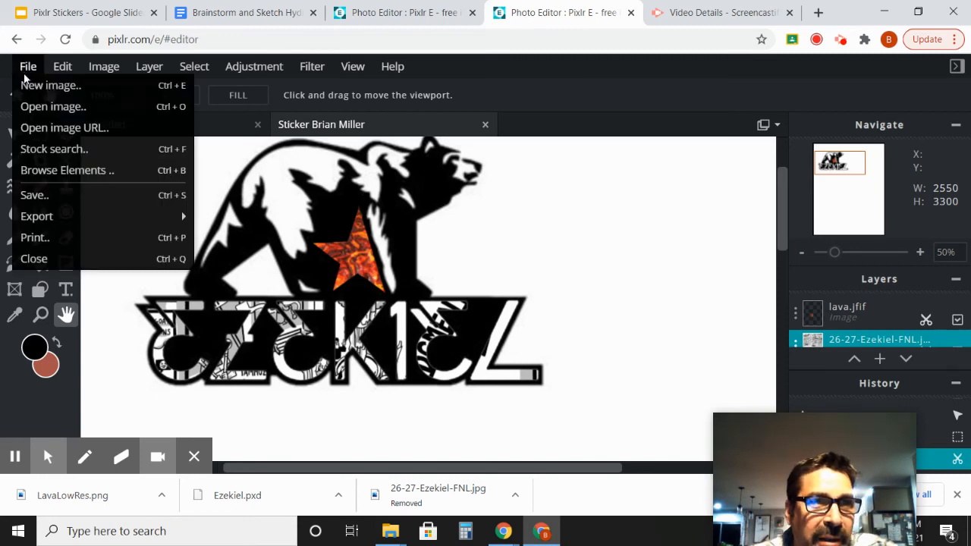
mouse_move(46, 216)
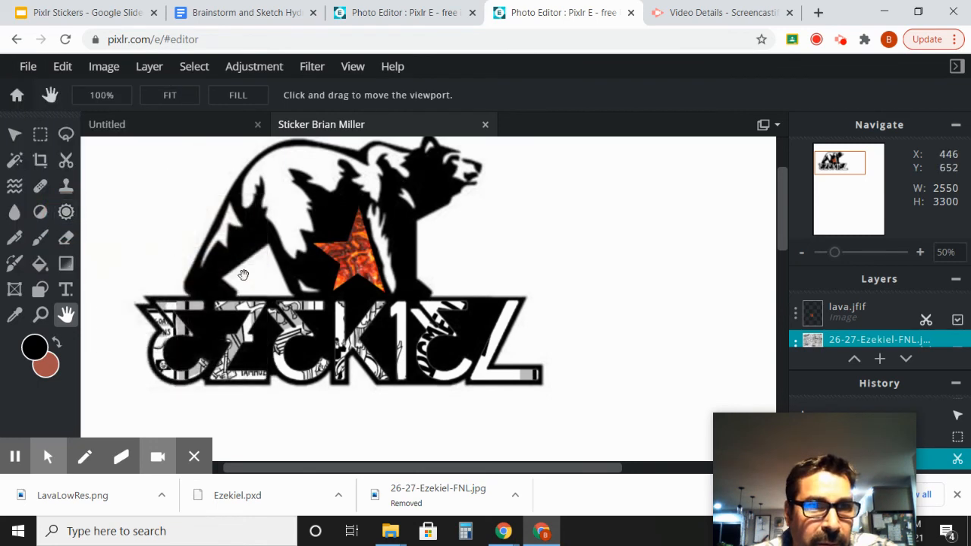
click(28, 68)
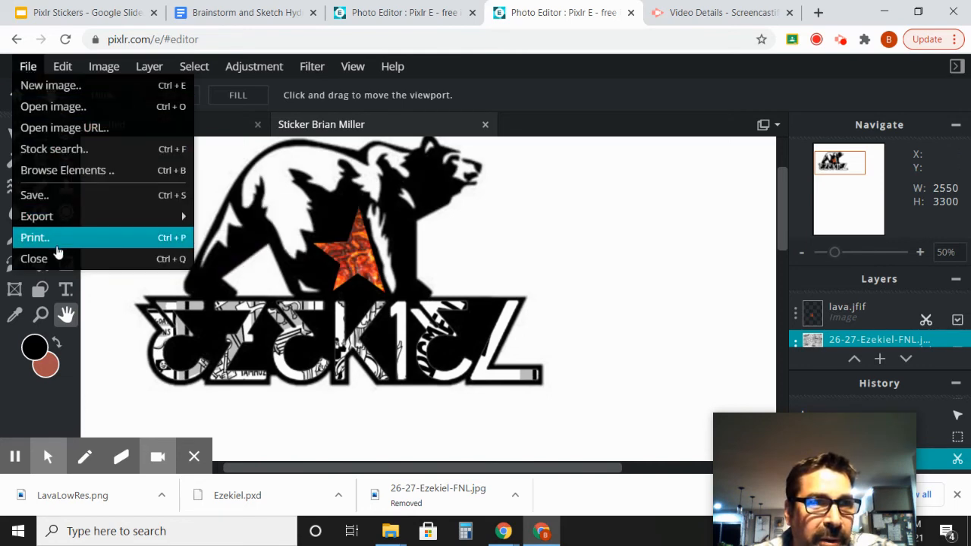
click(60, 204)
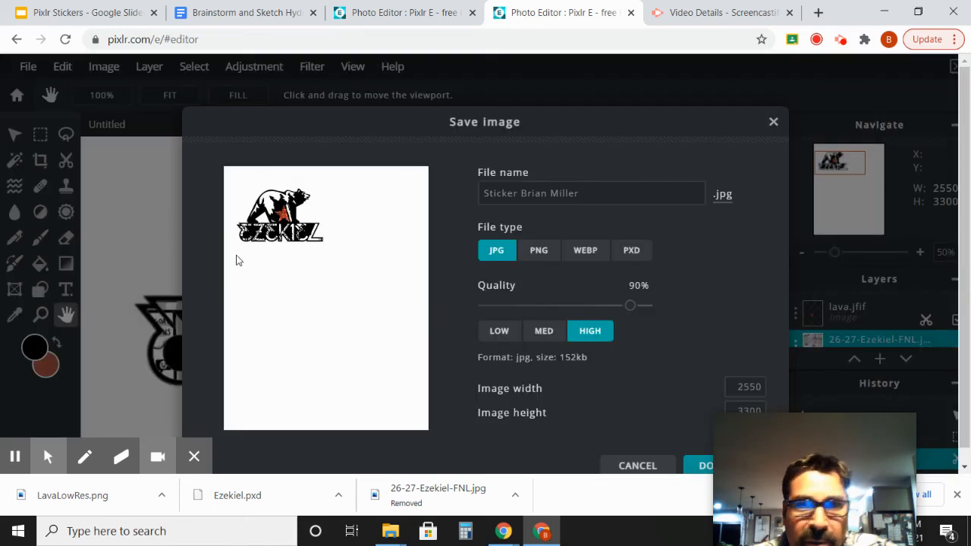
click(633, 253)
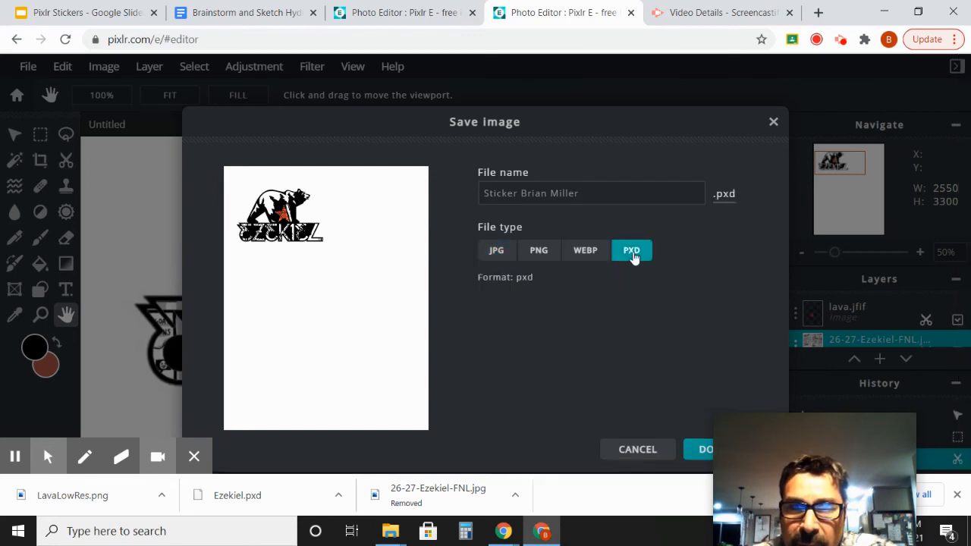
click(702, 451)
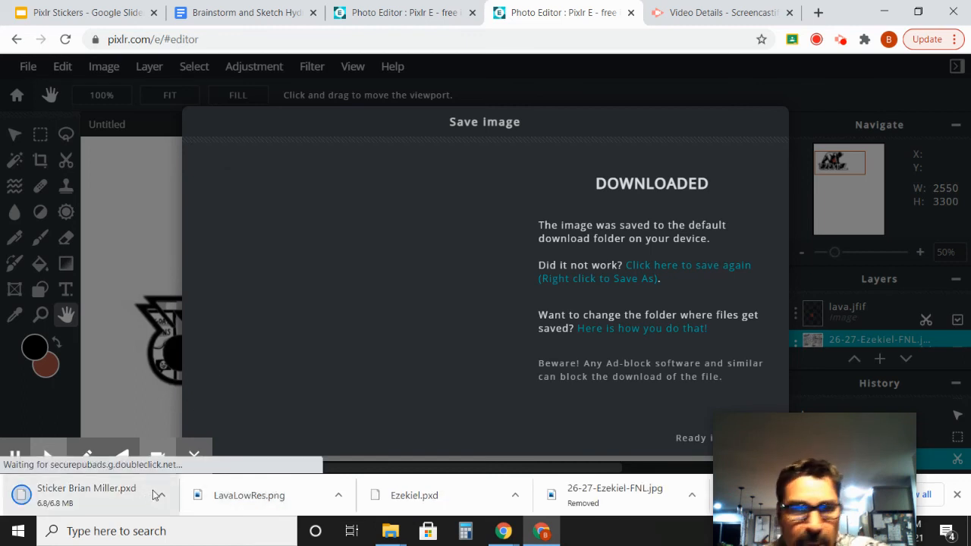
Step: In File Explorer, move the downloaded sticker PXD file from Downloads into the Ezekiel folder and open that folder
click(165, 498)
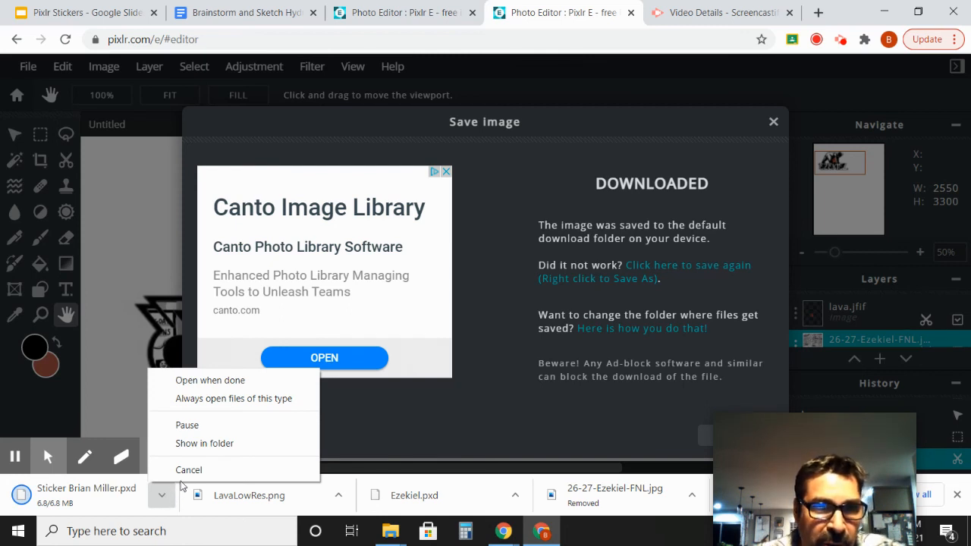
click(203, 446)
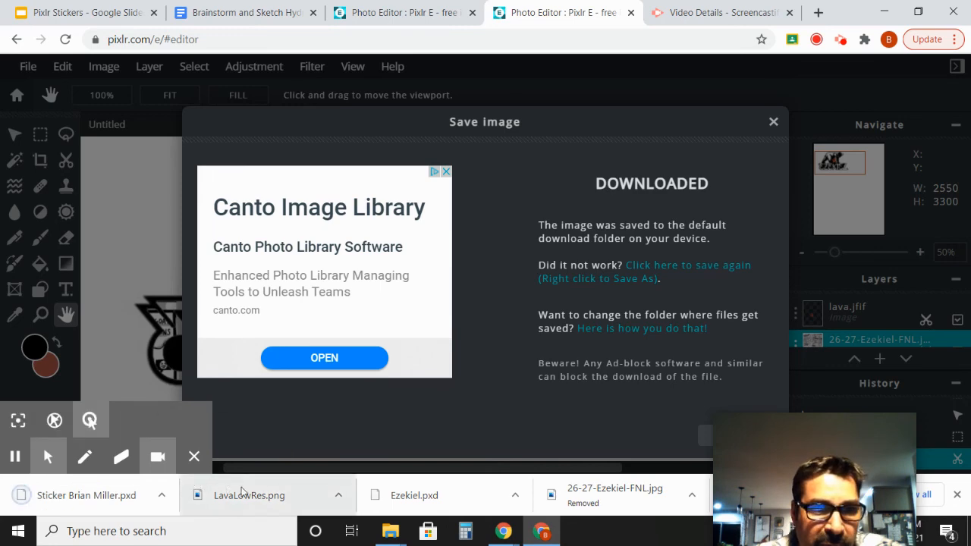
click(389, 531)
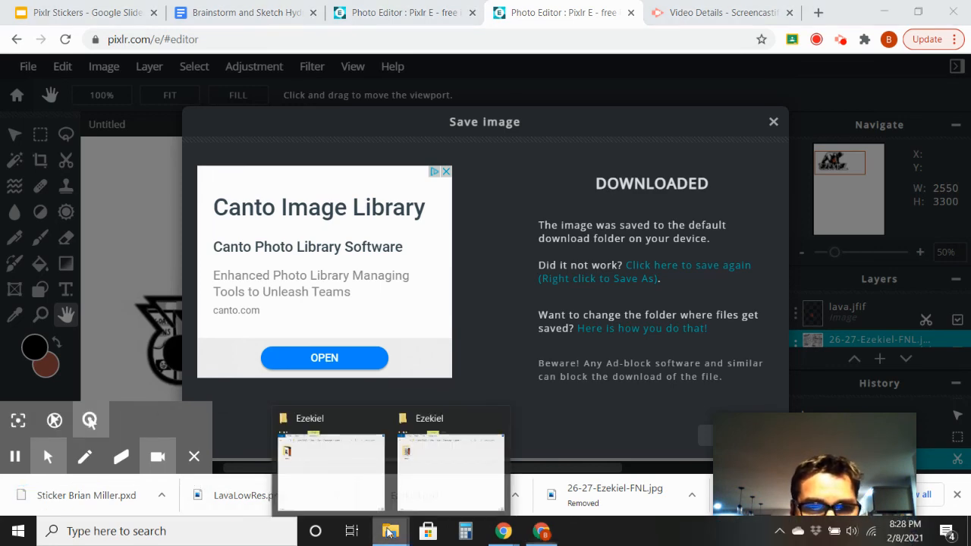
click(360, 490)
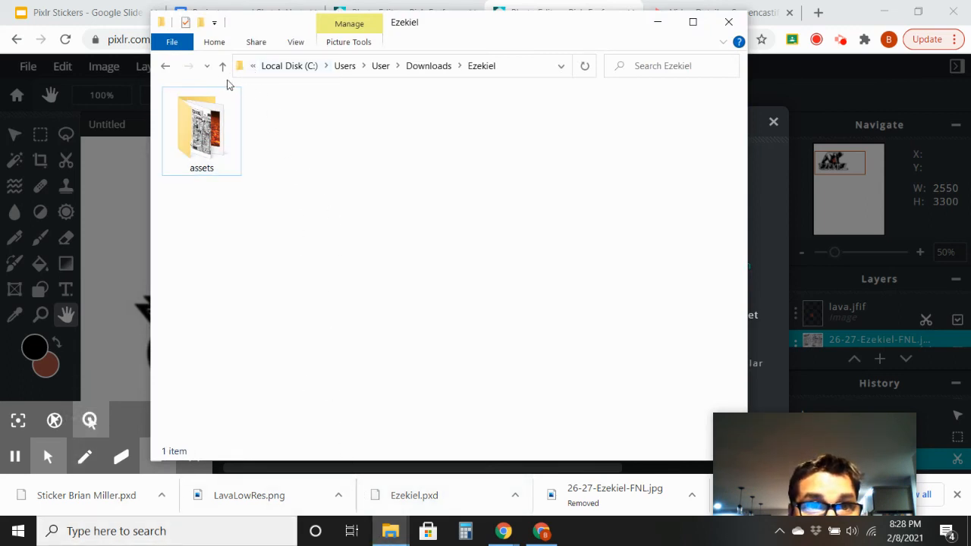
click(167, 67)
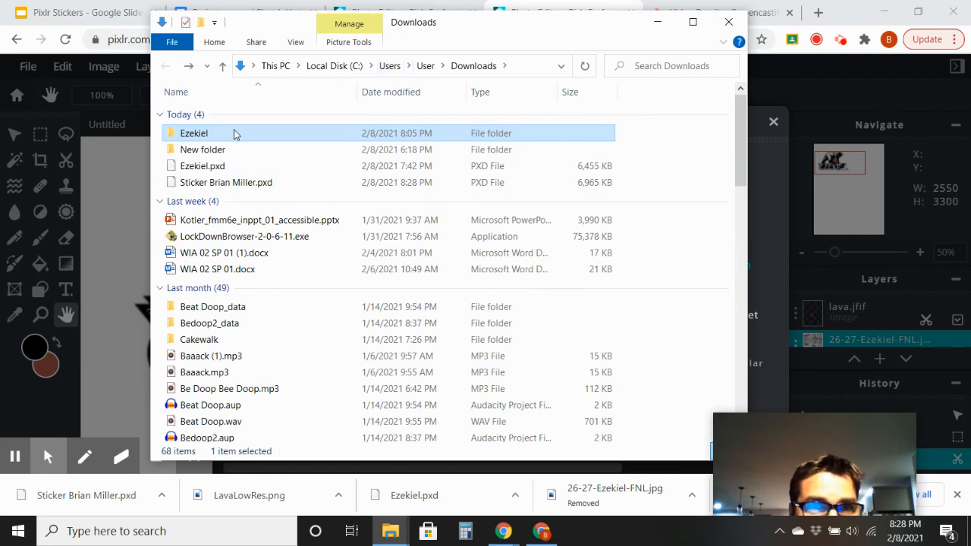
click(228, 183)
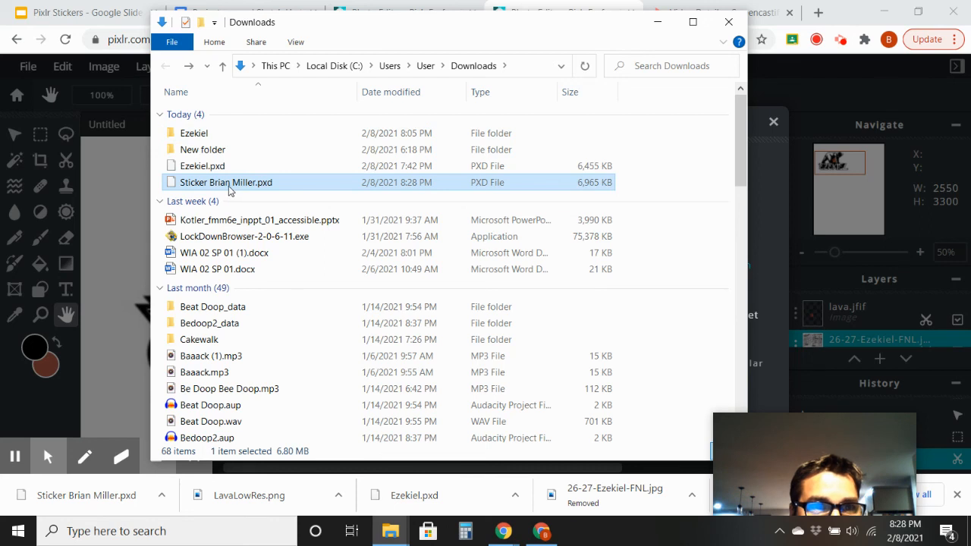
drag(229, 190, 216, 141)
click(203, 134)
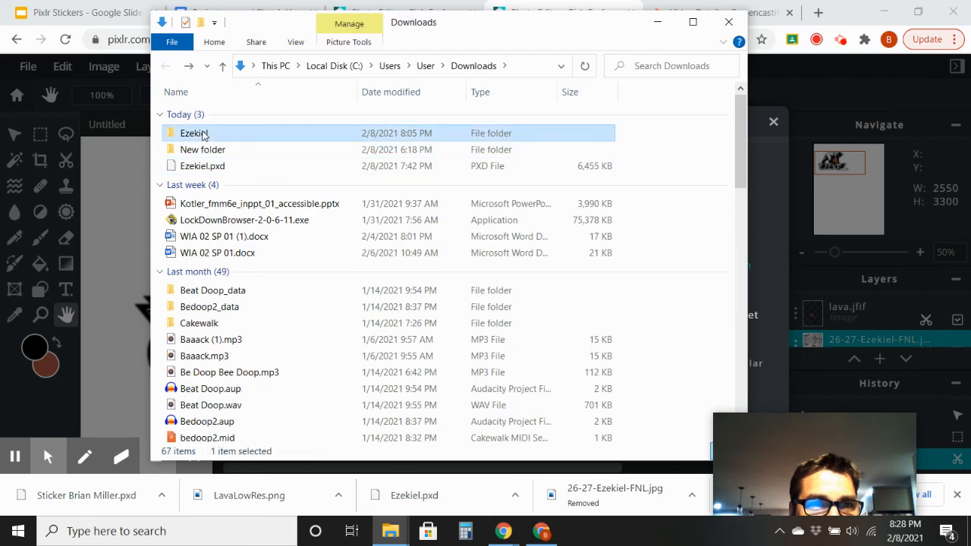
double_click(203, 134)
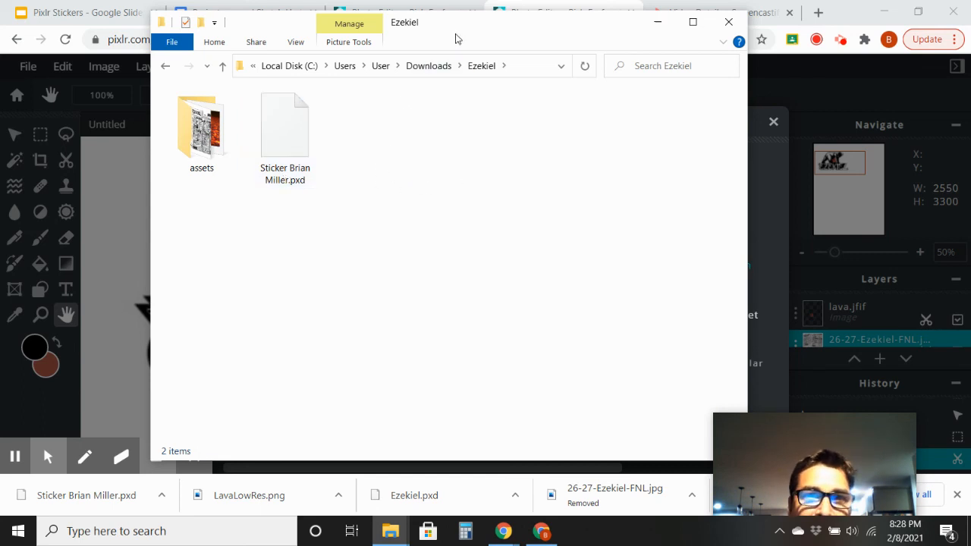
drag(456, 39, 454, 296)
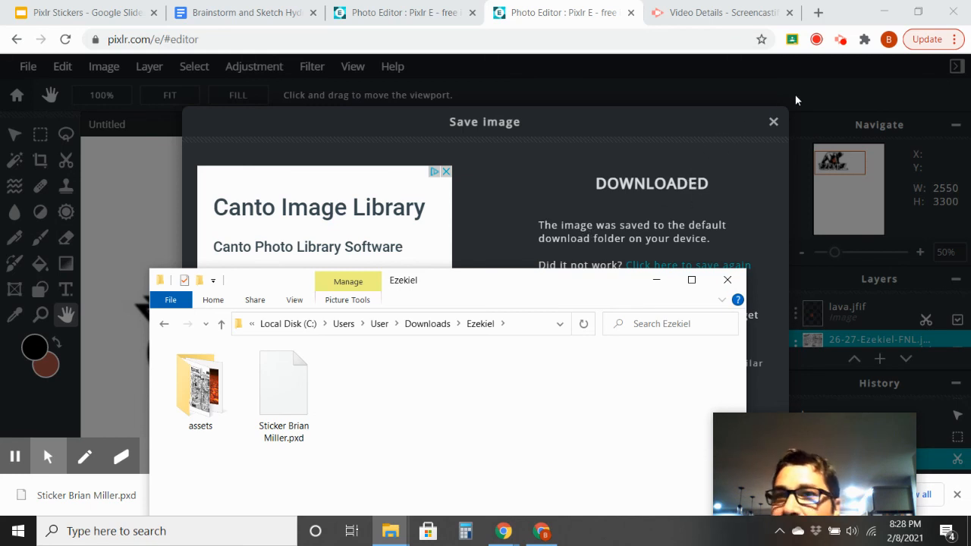
click(841, 42)
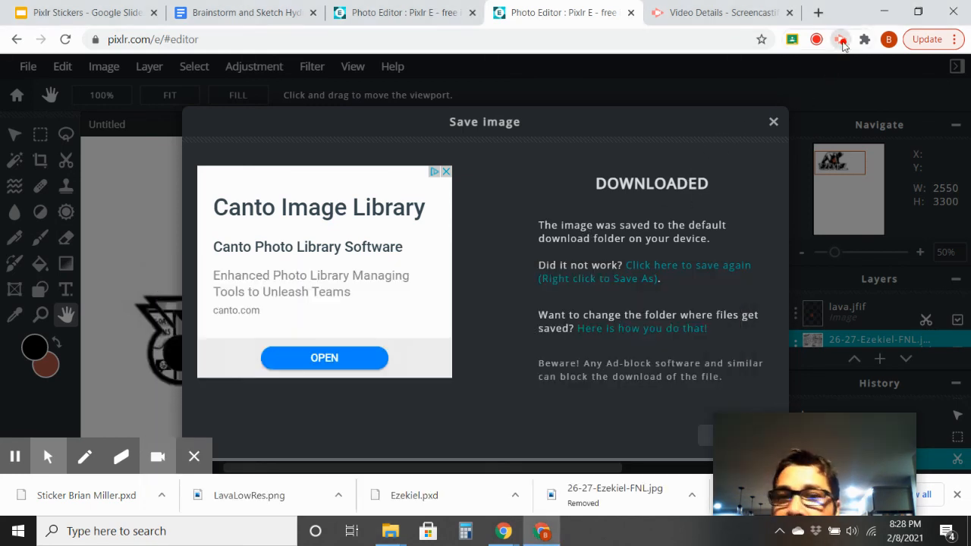